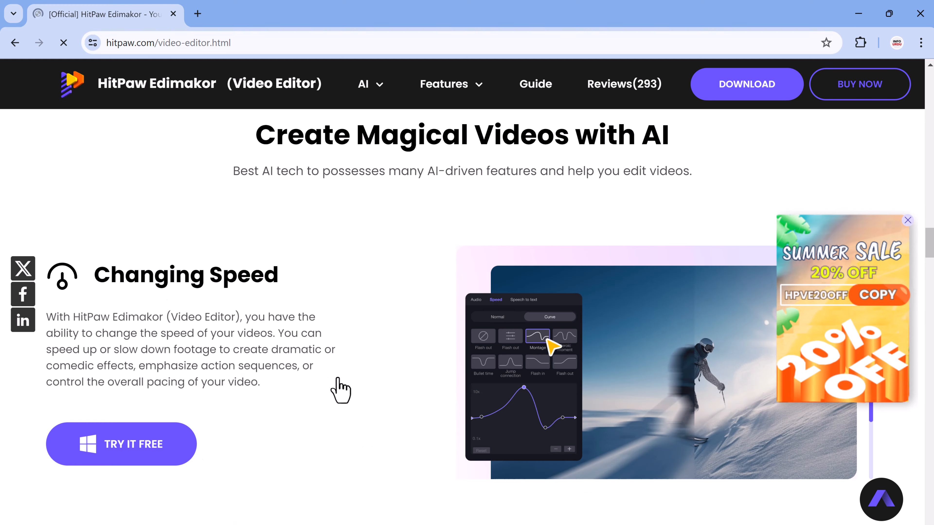
# Look through the HitPaw Edimakor product page's AI features, editing tools, three-step guide, reviews and tips, dismissing the notification request.
pyautogui.scroll(-10, 338, 379)
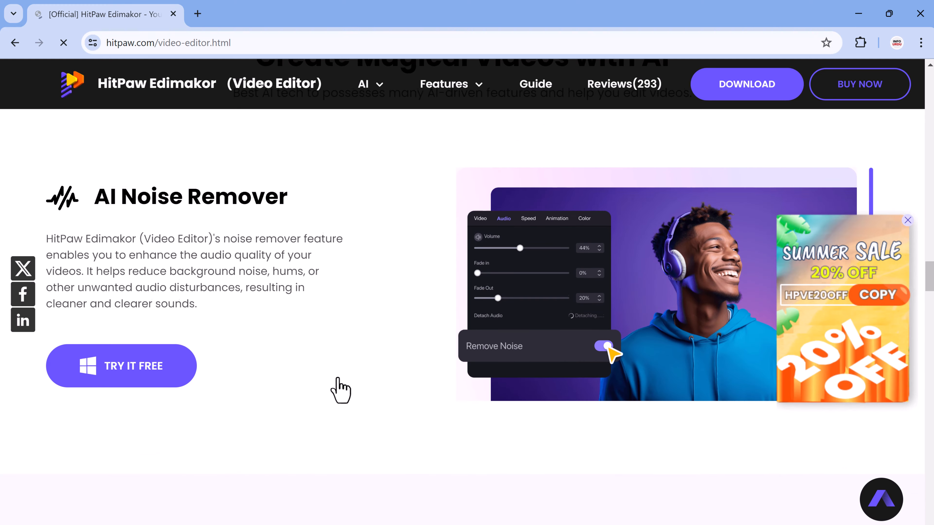
pyautogui.scroll(-10, 340, 386)
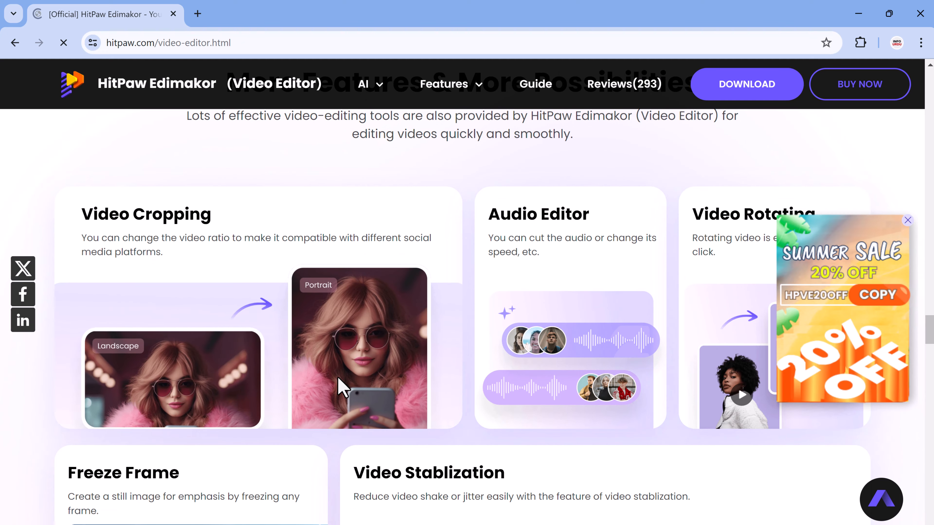
pyautogui.scroll(-12, 342, 386)
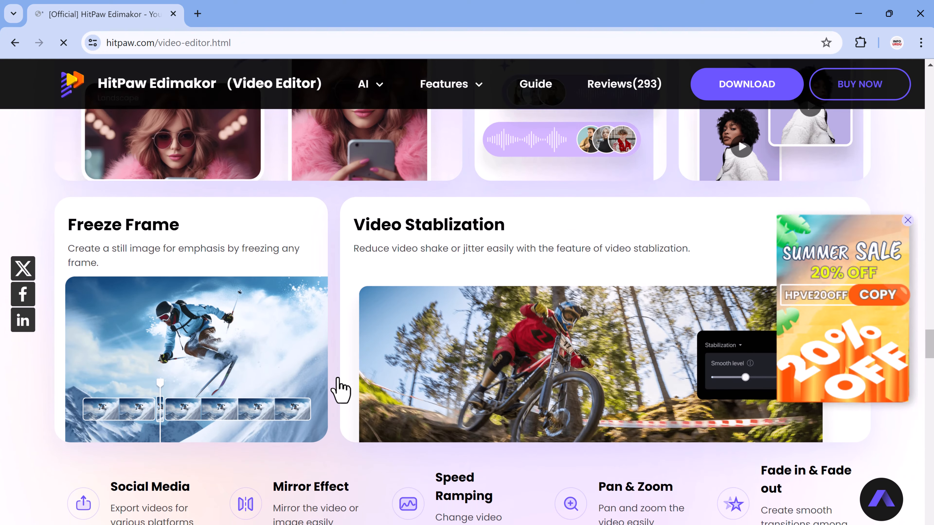
pyautogui.scroll(-9, 343, 387)
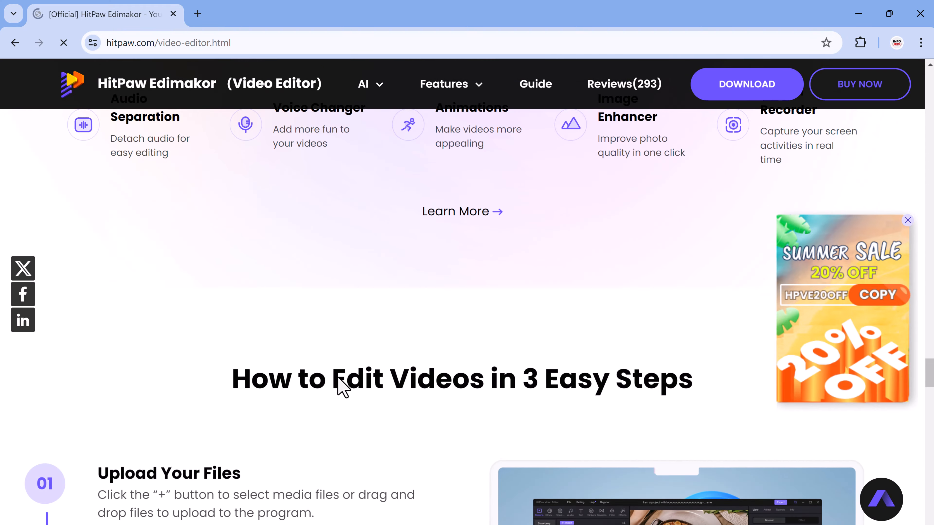
pyautogui.scroll(-3, 341, 388)
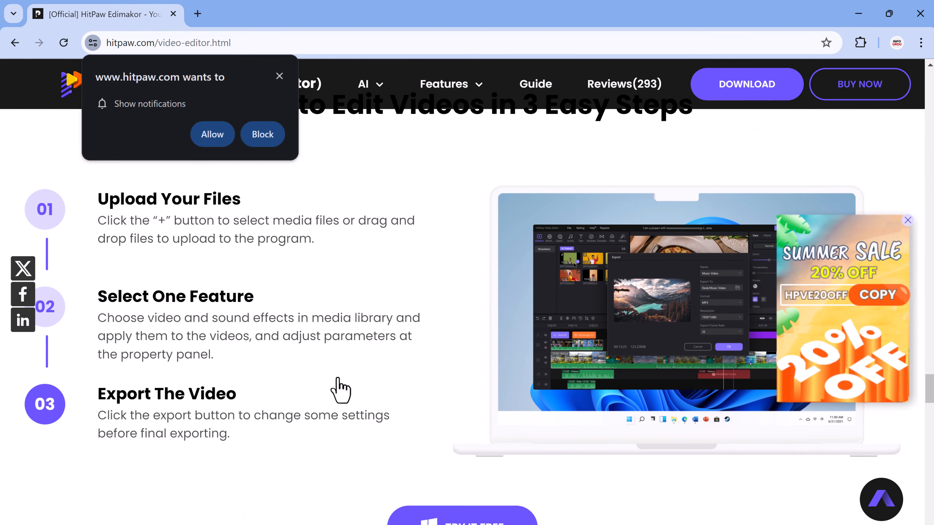
pyautogui.click(286, 78)
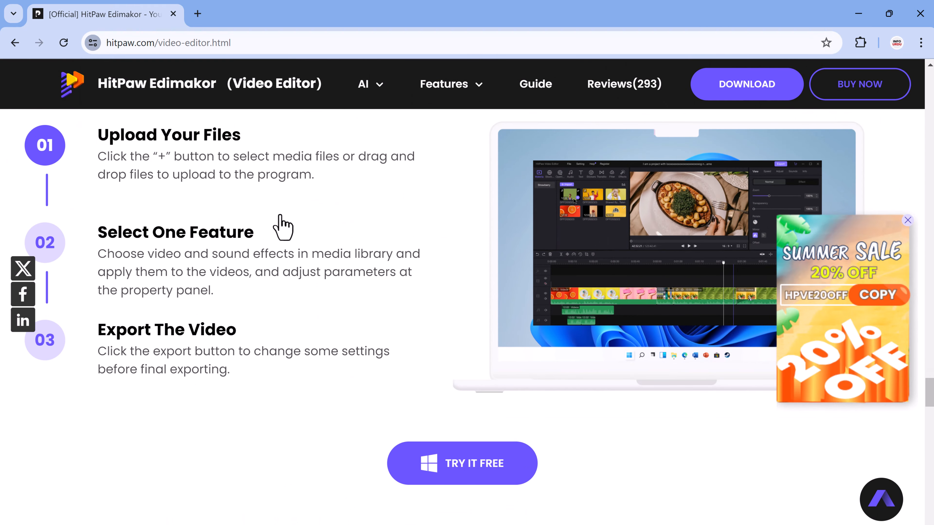
pyautogui.scroll(-6, 282, 239)
pyautogui.scroll(-11, 287, 305)
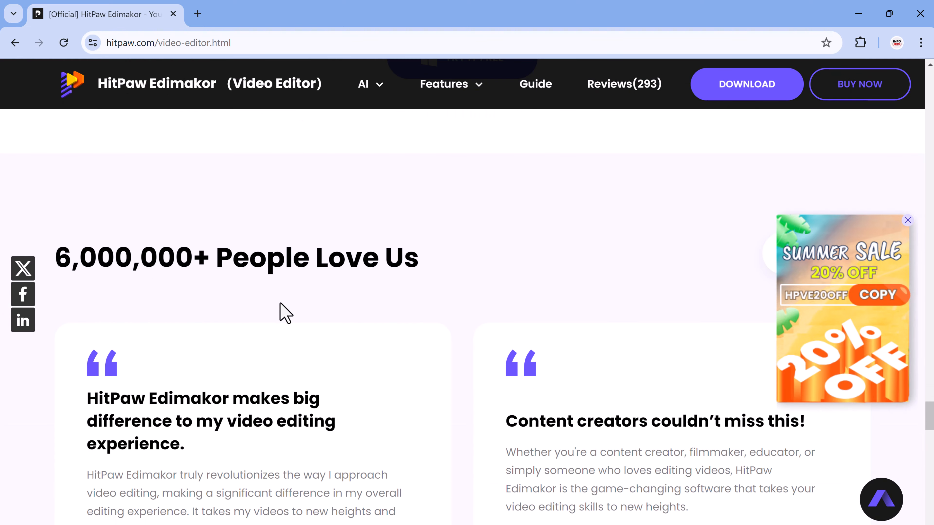
pyautogui.scroll(-8, 286, 332)
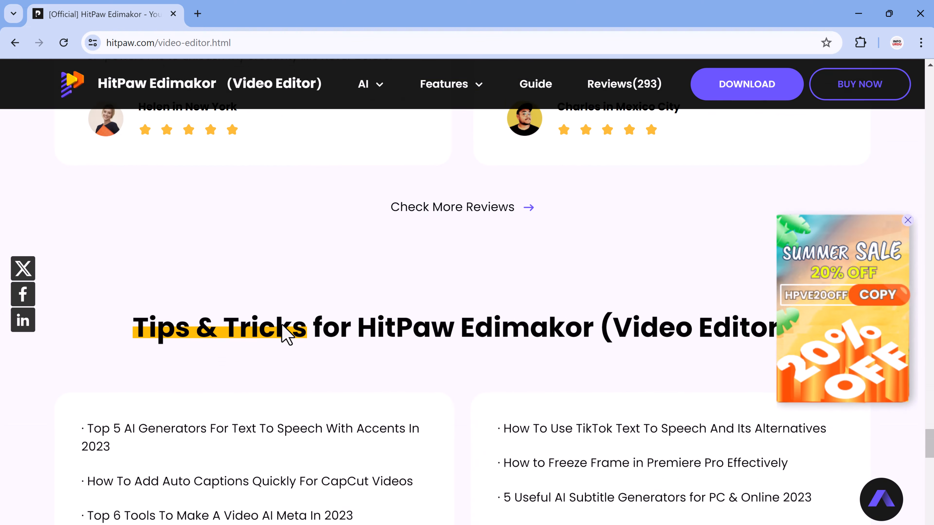
pyautogui.scroll(20, 290, 333)
pyautogui.scroll(15, 290, 335)
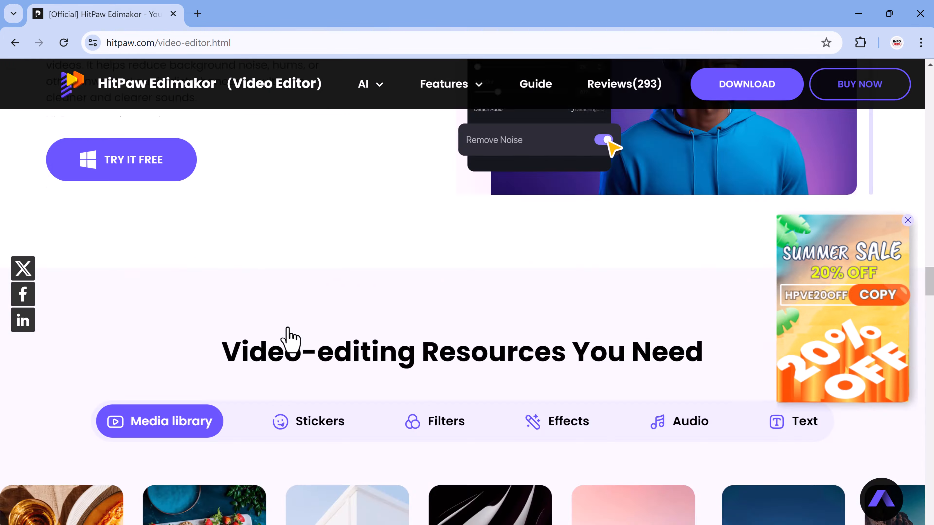
pyautogui.scroll(1, 287, 327)
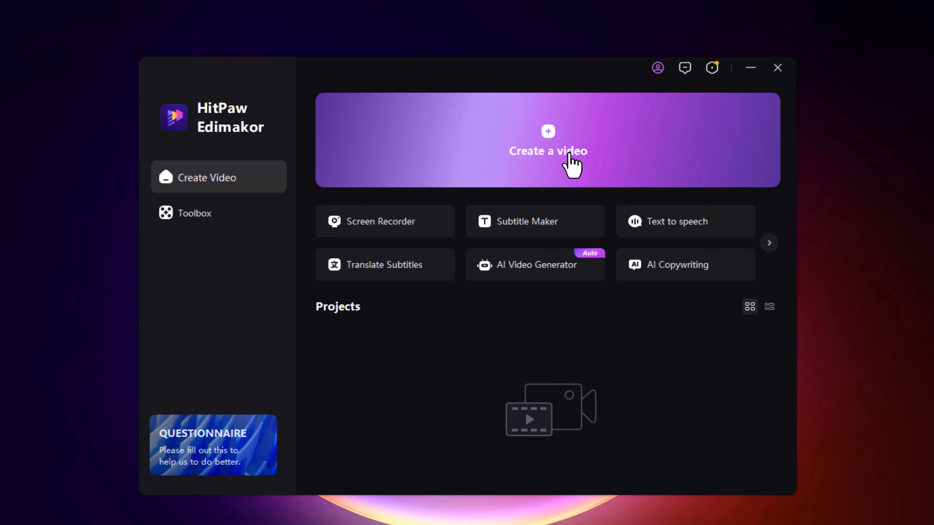
# Switch to the HitPaw Edimakor desktop program and create a new video project.
pyautogui.click(572, 167)
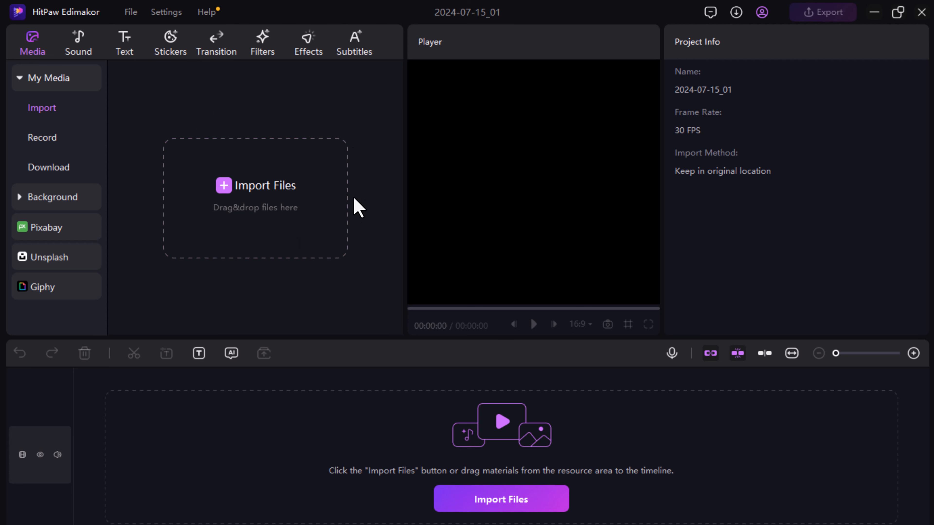
# Look through the sound, text, sticker, transition, filter and effect libraries and the Auto Subtitles options.
pyautogui.click(80, 45)
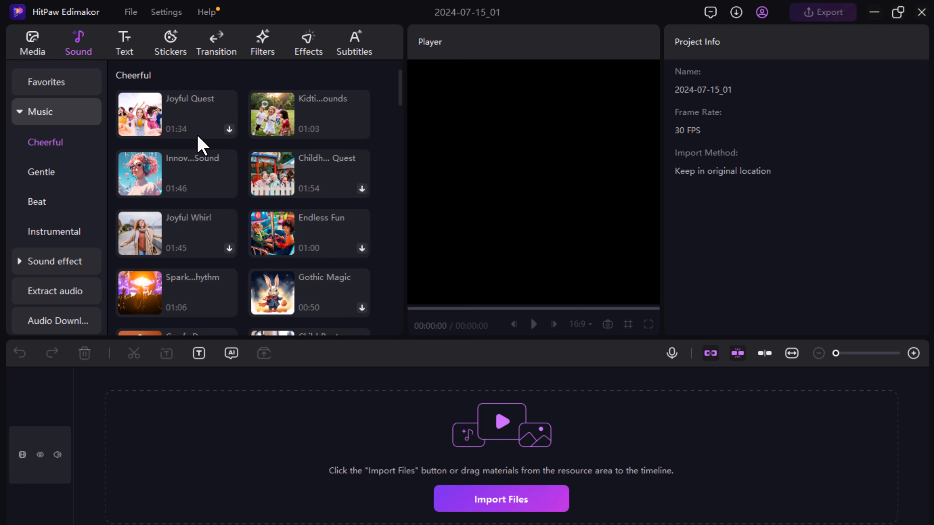
pyautogui.click(134, 63)
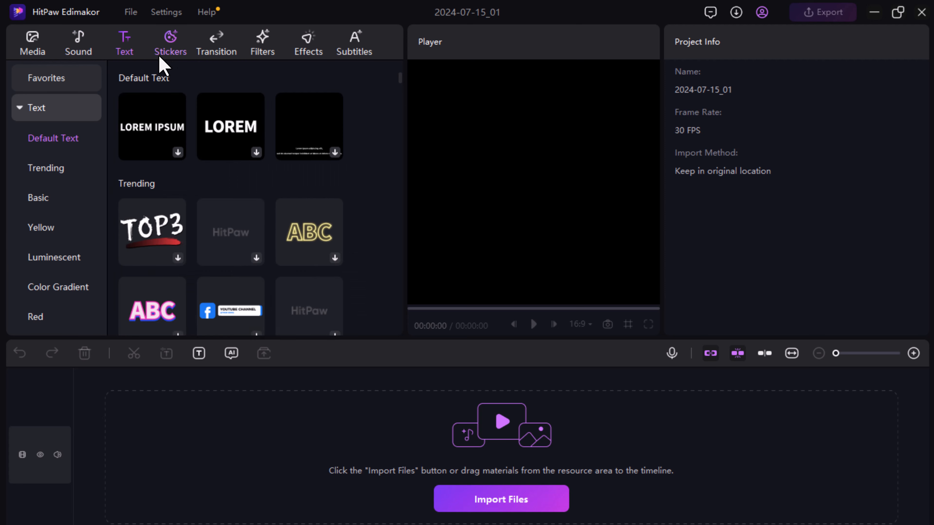
pyautogui.click(179, 56)
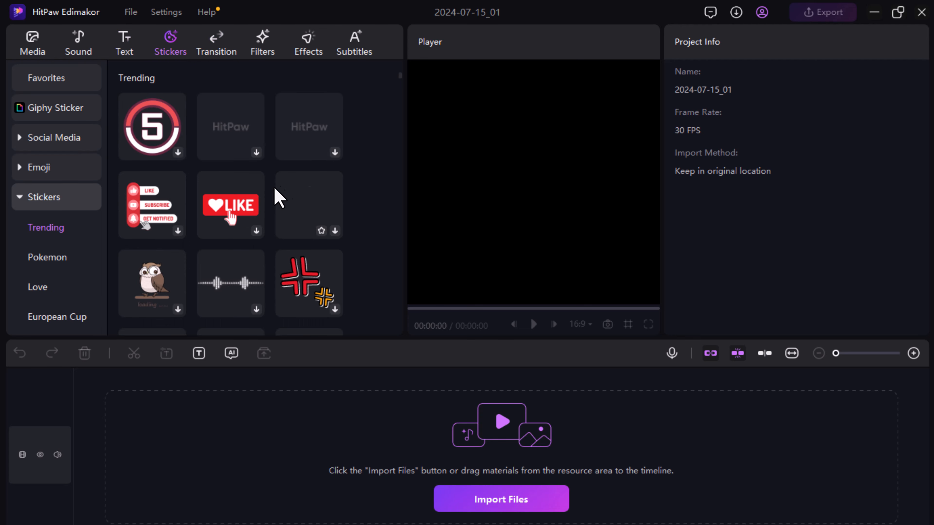
pyautogui.scroll(-3, 272, 199)
pyautogui.scroll(-5, 262, 201)
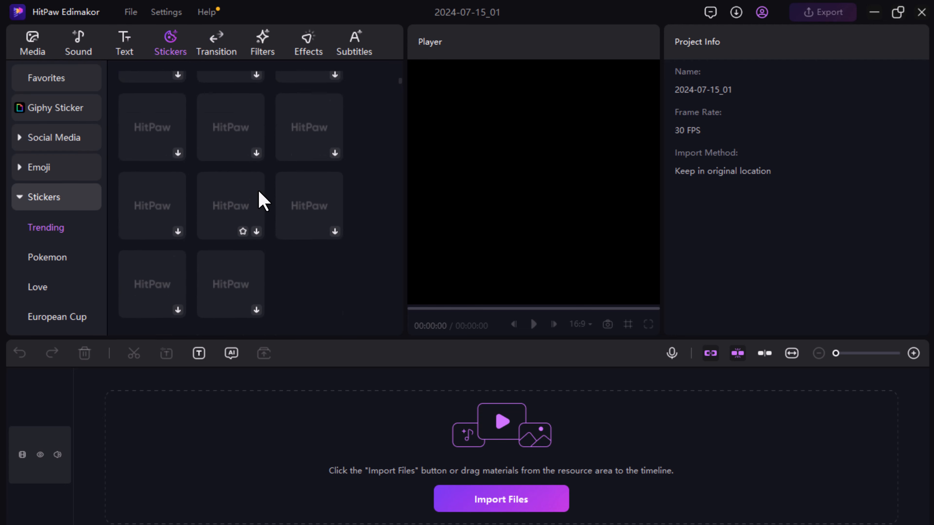
pyautogui.click(221, 57)
pyautogui.scroll(-5, 202, 215)
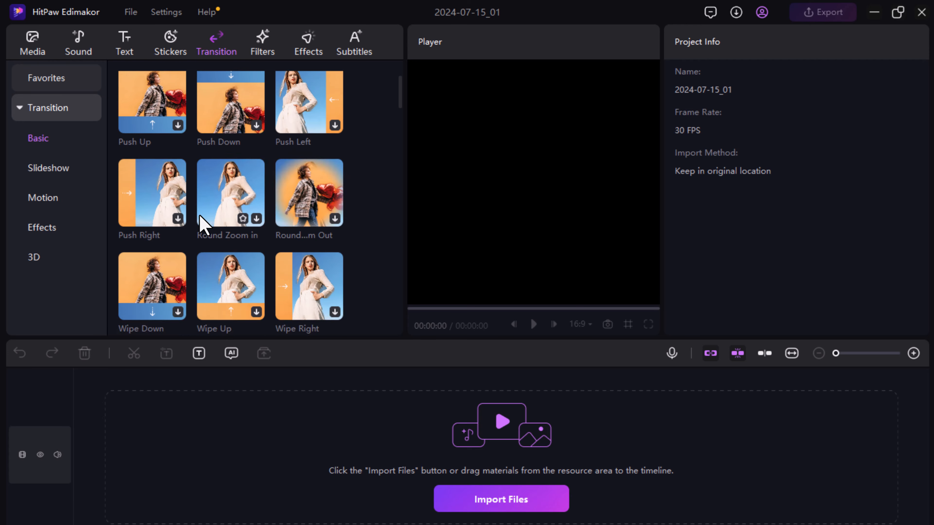
pyautogui.click(263, 52)
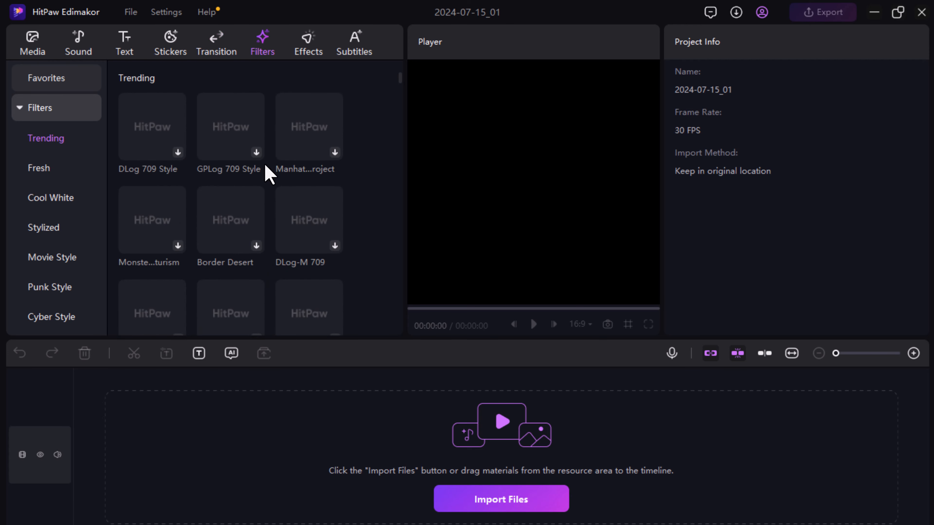
pyautogui.click(308, 53)
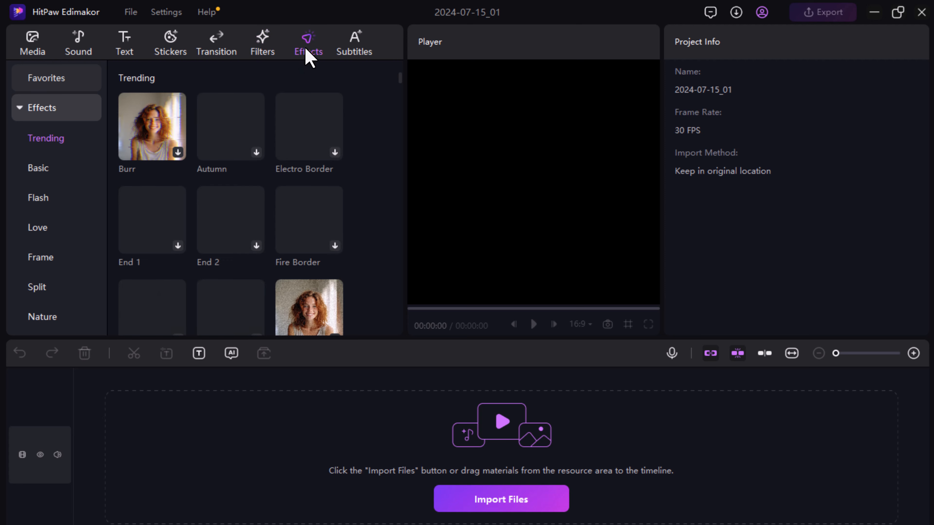
pyautogui.click(360, 56)
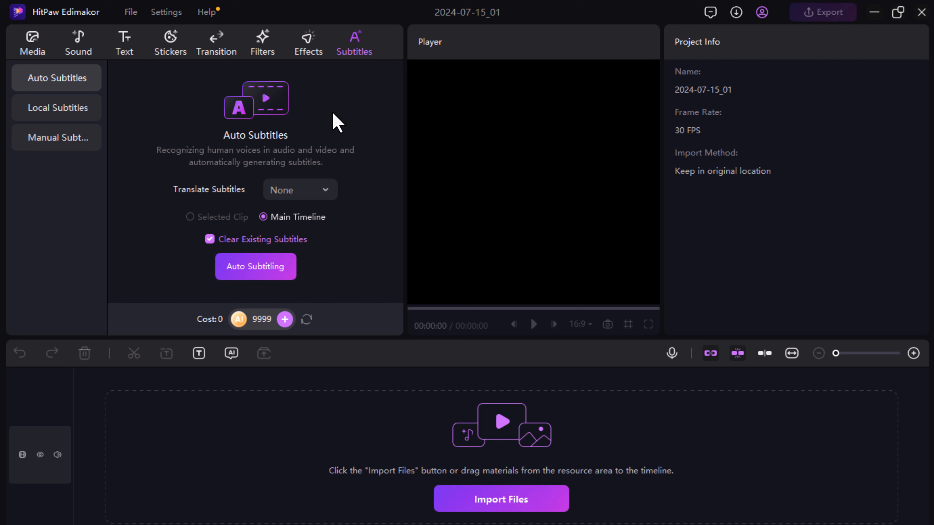
# Examine the media sources, including the import area, solid-colour backgrounds, Unsplash images and Pixabay videos.
pyautogui.click(32, 50)
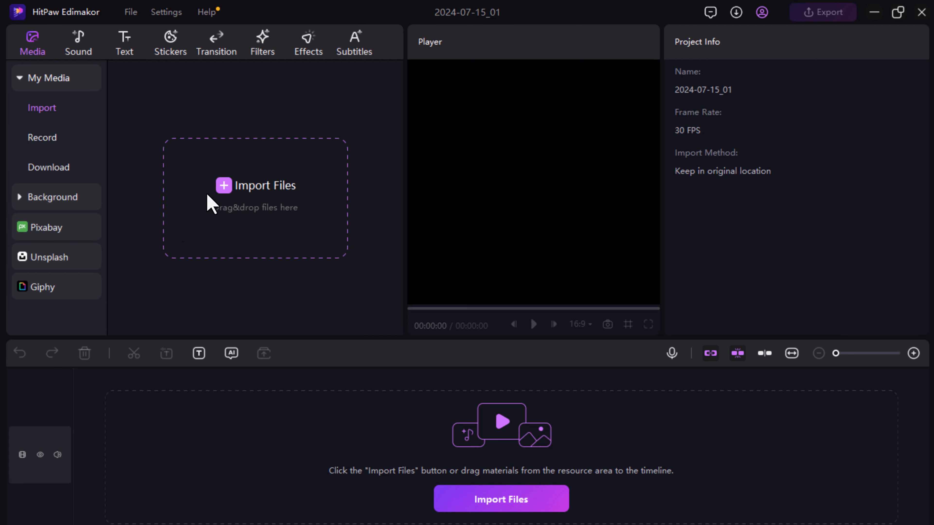
pyautogui.click(67, 200)
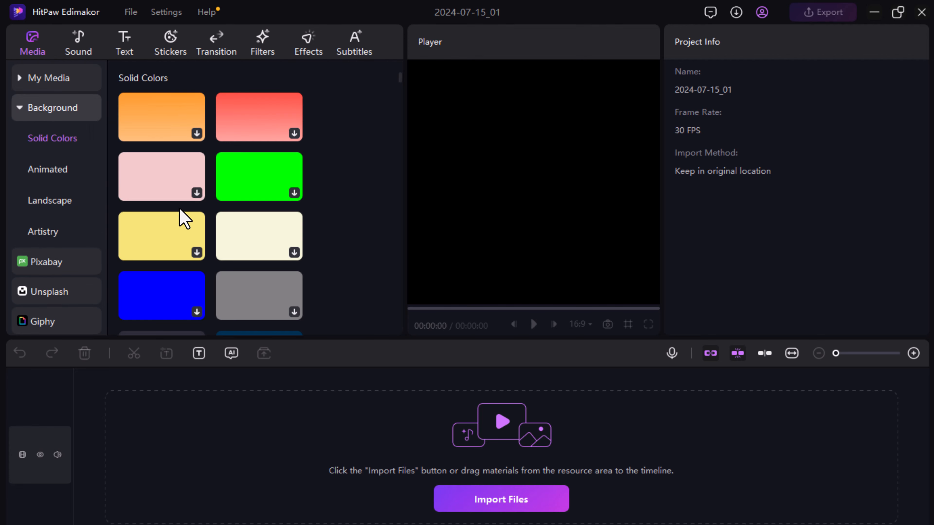
pyautogui.scroll(-10, 179, 211)
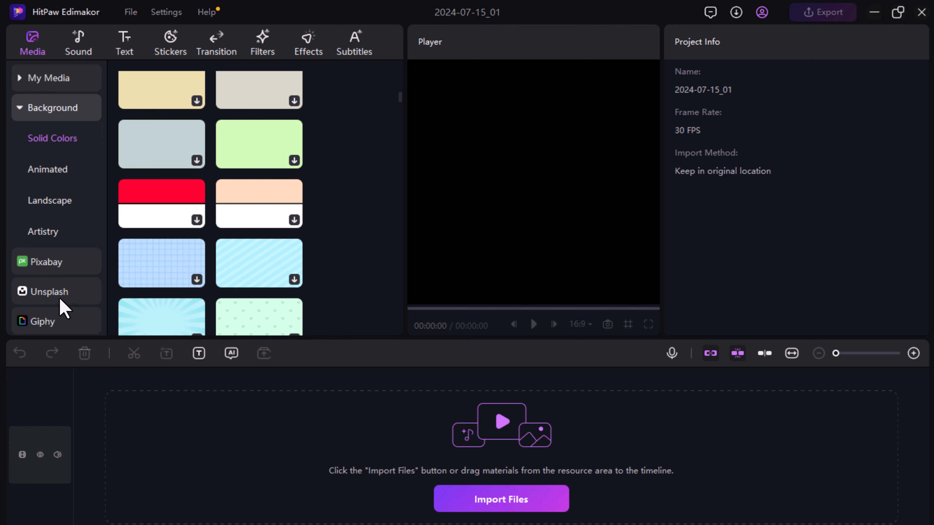
pyautogui.click(59, 299)
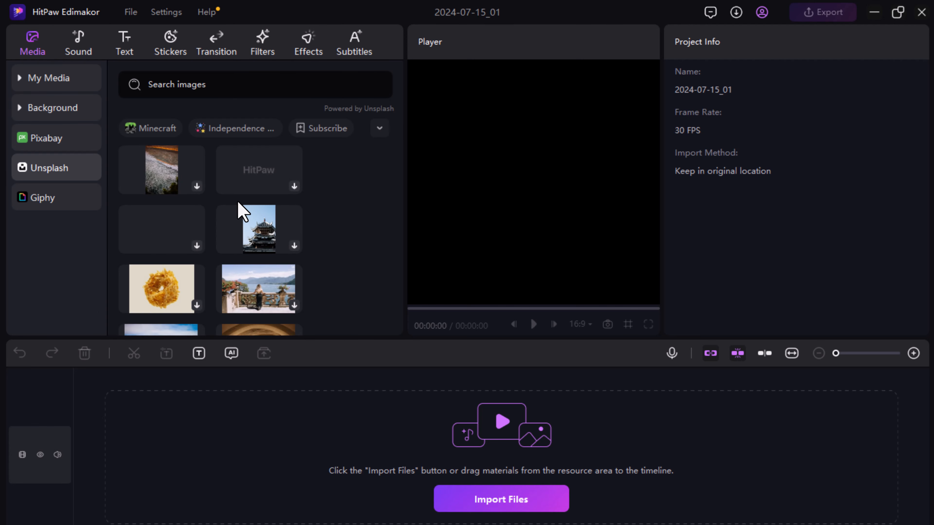
pyautogui.click(50, 140)
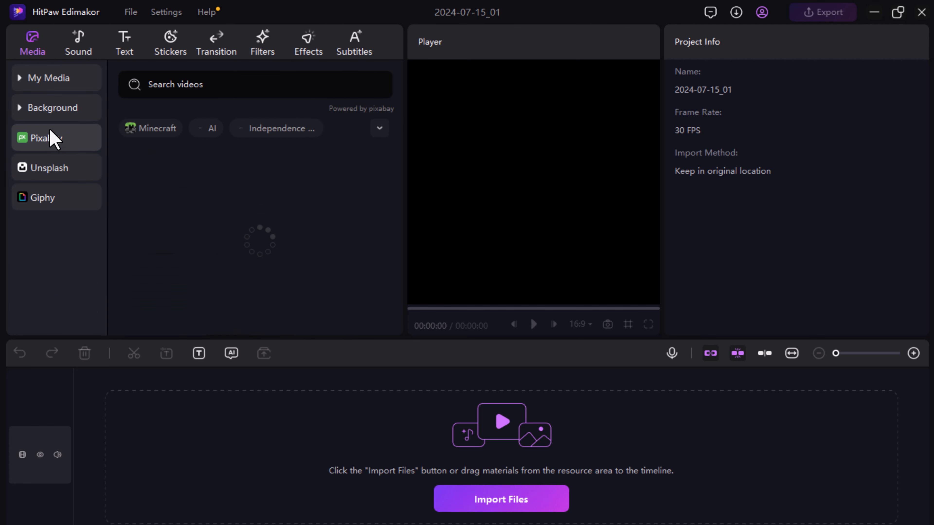
# Add the purple animated background with the moving rounded shapes to the timeline.
pyautogui.click(53, 108)
pyautogui.scroll(-5, 250, 121)
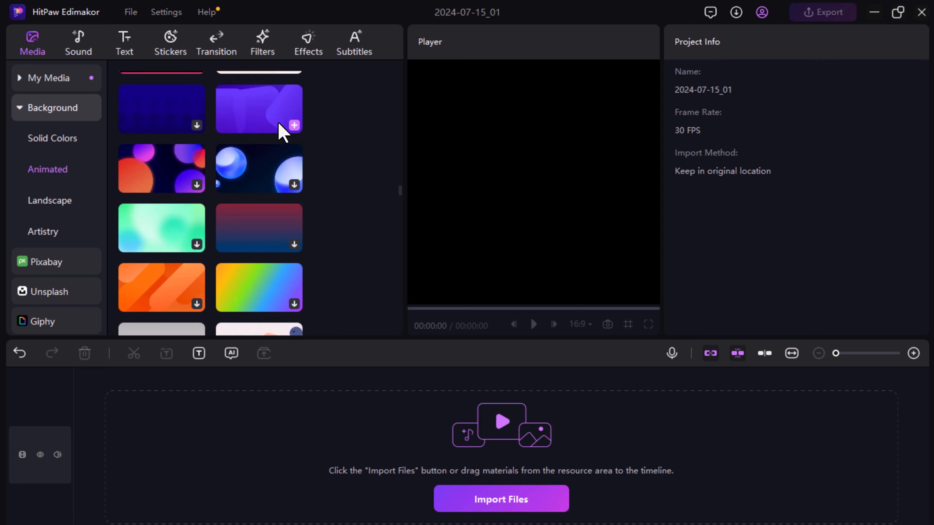
pyautogui.click(294, 126)
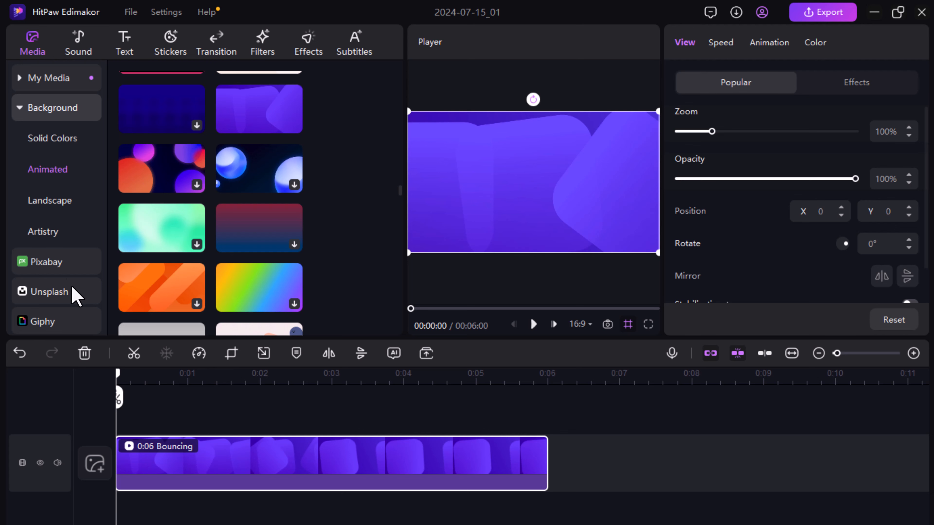
# Add the LOREM IPSUM default text above the background clip at the start of the timeline and clear its placeholder wording.
pyautogui.click(124, 47)
pyautogui.click(178, 152)
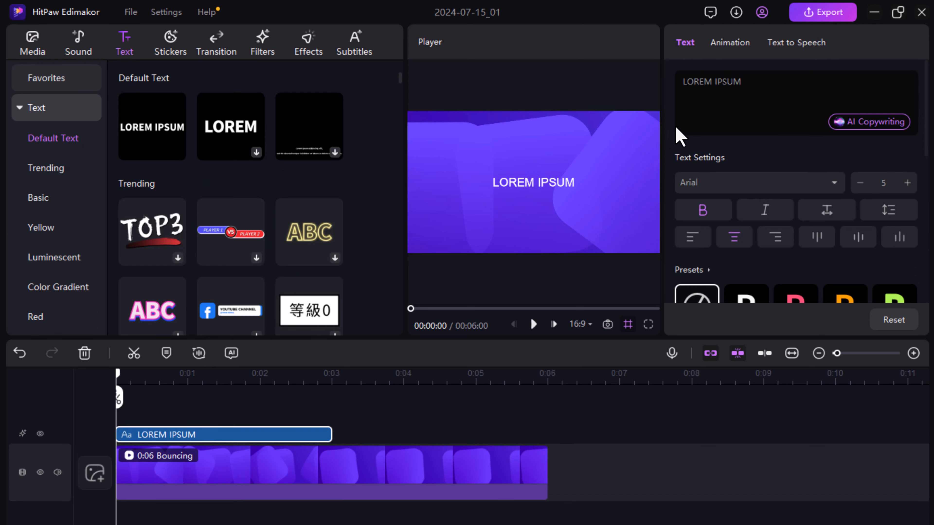
pyautogui.click(749, 85)
pyautogui.moveTo(748, 83); pyautogui.dragTo(673, 84)
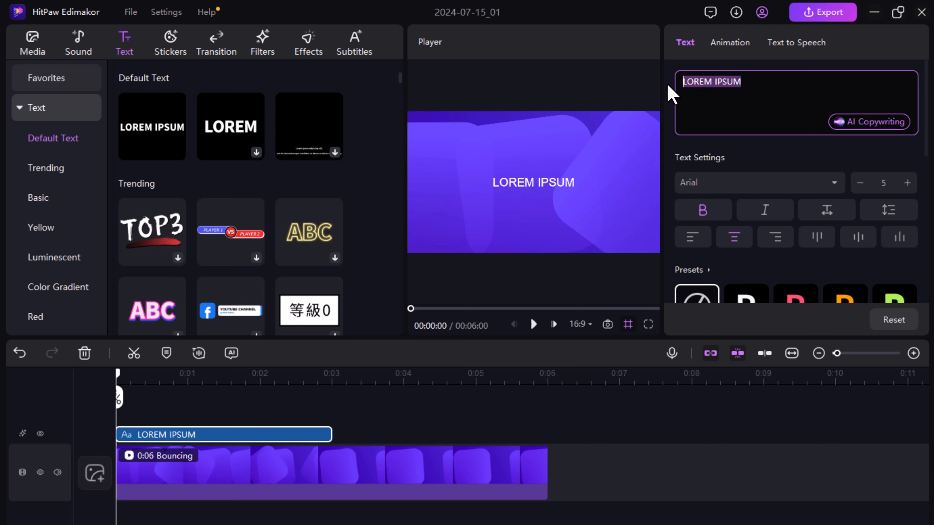
pyautogui.press('BackSpace')
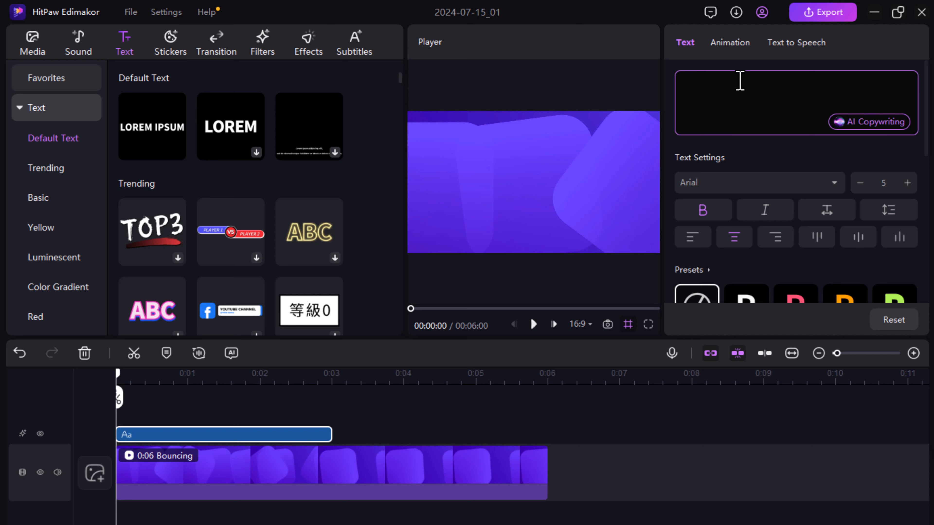
# Generate the text clip's content with AI Copywriting from the prompt "write on social media in 40 words" and insert it.
pyautogui.click(865, 127)
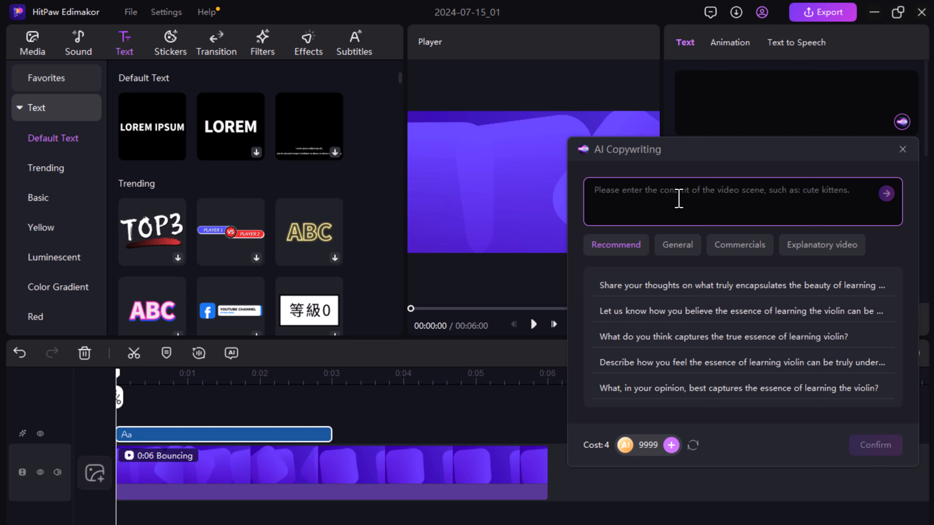
pyautogui.write('writ')
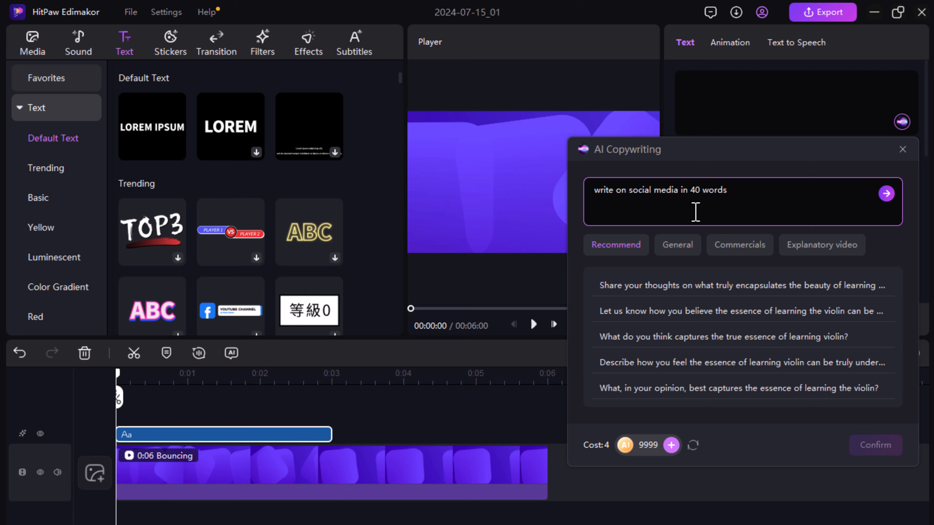
pyautogui.write('e on social media in 40 words')
pyautogui.press('Return')
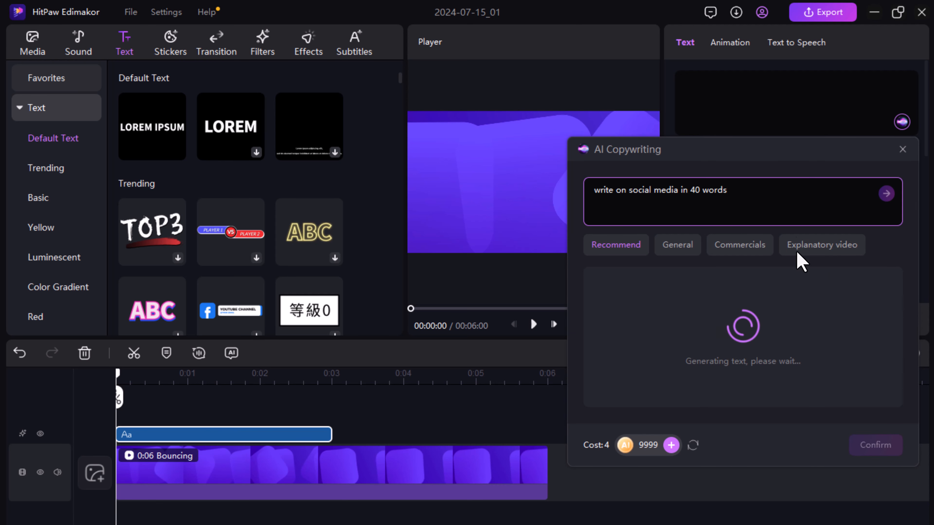
pyautogui.scroll(2, 791, 105)
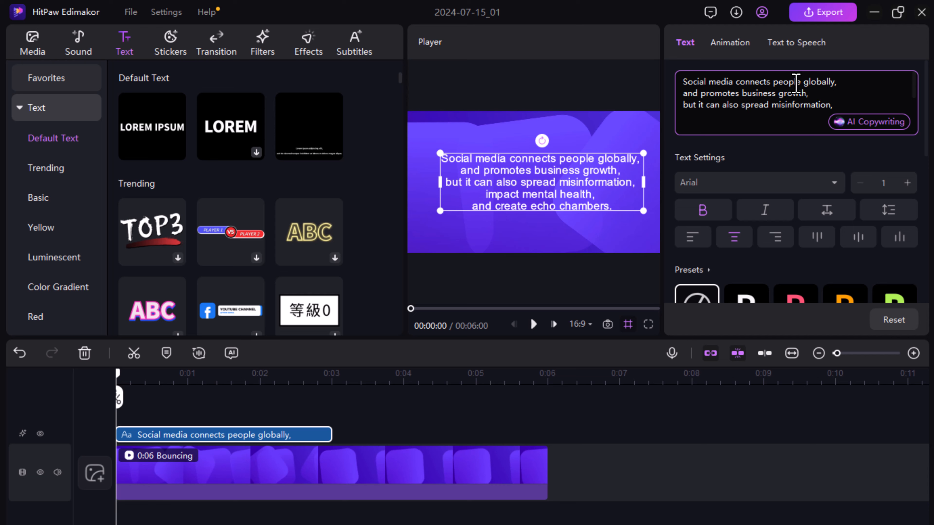
pyautogui.click(772, 184)
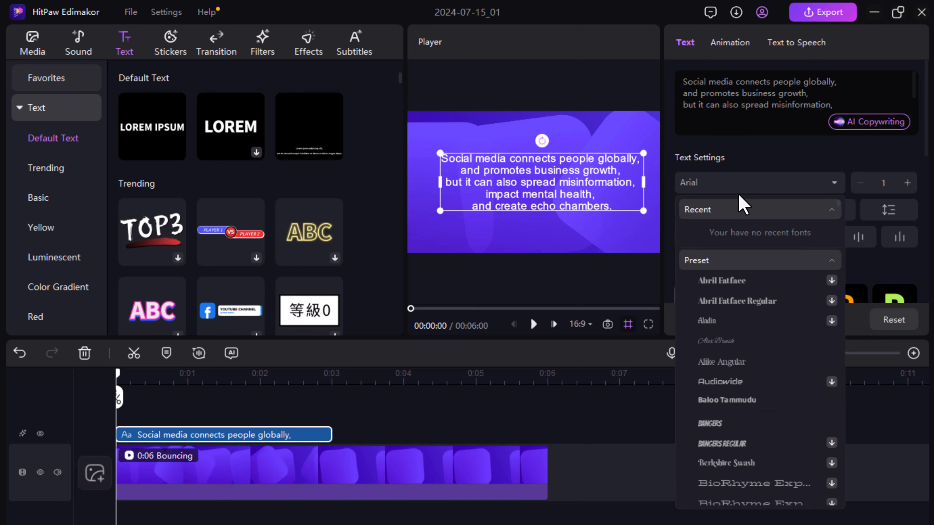
pyautogui.click(749, 180)
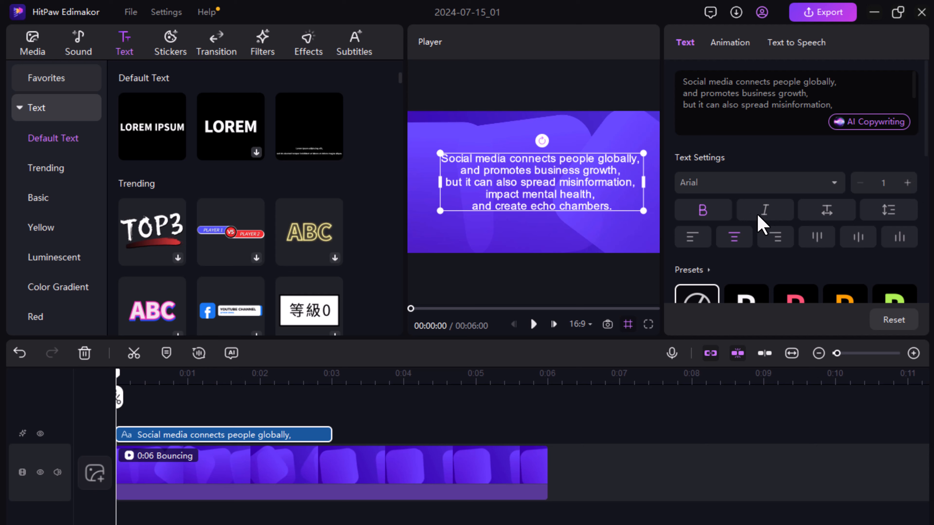
# Examine the text clip's colour, border, zoom and position settings and the available entrance animations.
pyautogui.scroll(-5, 819, 236)
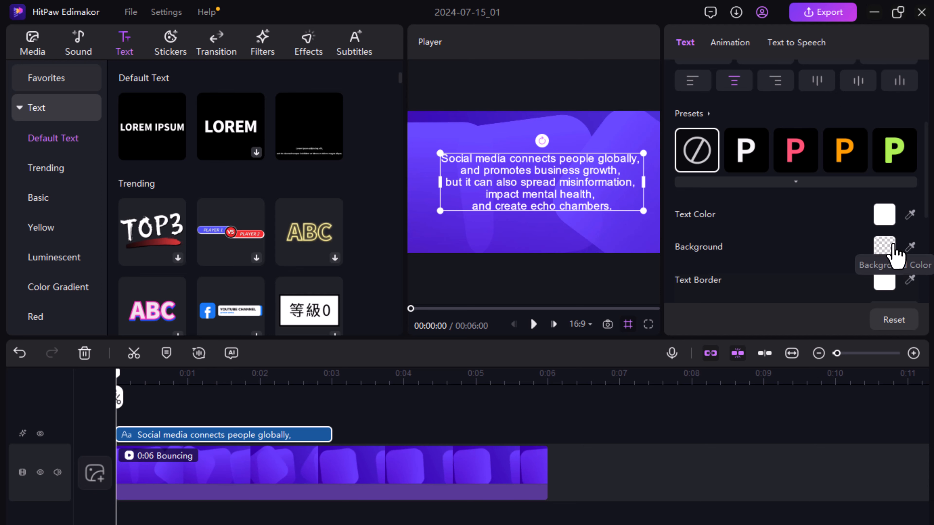
pyautogui.scroll(-5, 894, 254)
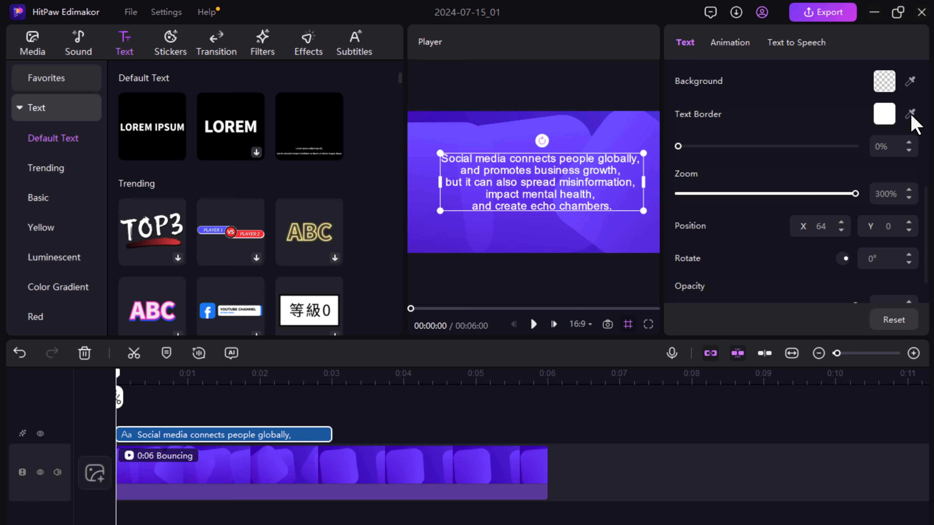
pyautogui.click(911, 115)
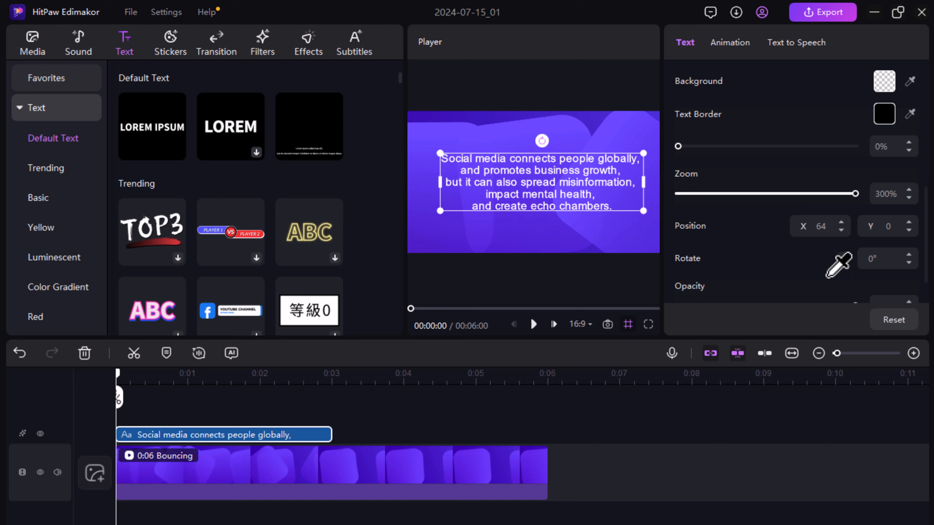
pyautogui.click(731, 45)
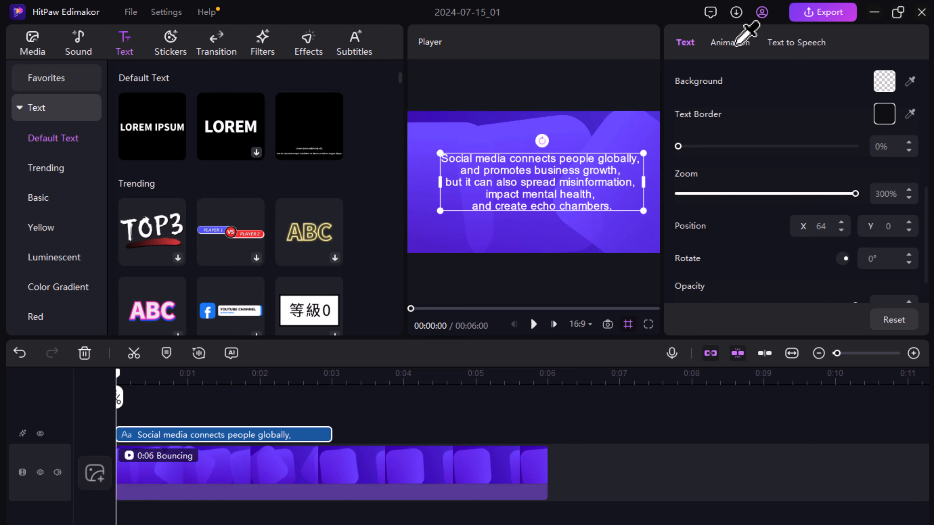
pyautogui.click(730, 43)
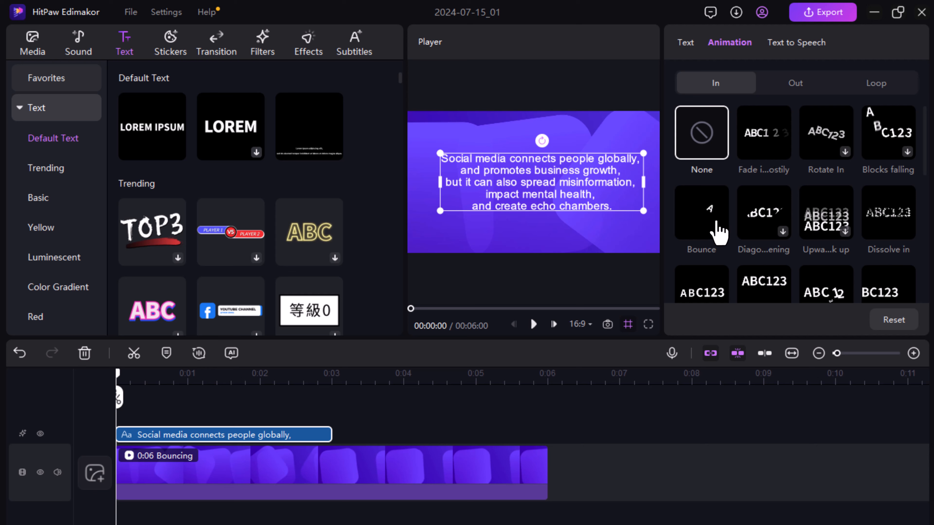
# Examine the text-to-speech voices and the list of speaker languages, keeping English (UK) selected.
pyautogui.click(786, 45)
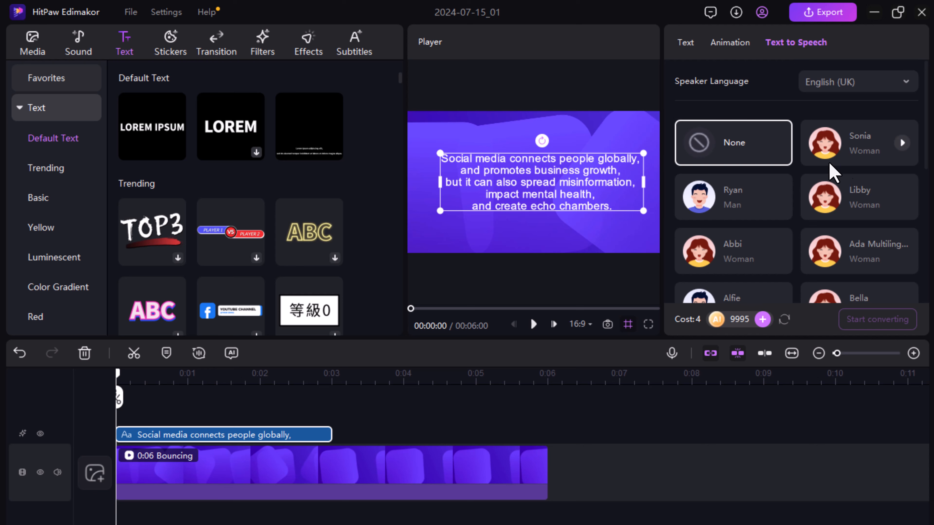
pyautogui.scroll(-5, 842, 177)
pyautogui.scroll(-3, 842, 176)
pyautogui.scroll(8, 839, 170)
pyautogui.click(910, 85)
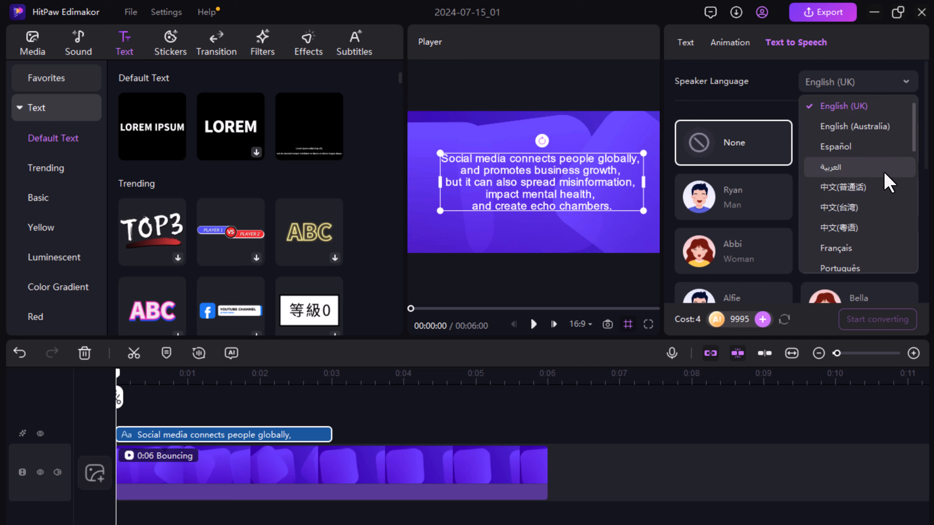
pyautogui.scroll(-2, 889, 182)
pyautogui.scroll(-1, 886, 177)
pyautogui.scroll(3, 877, 148)
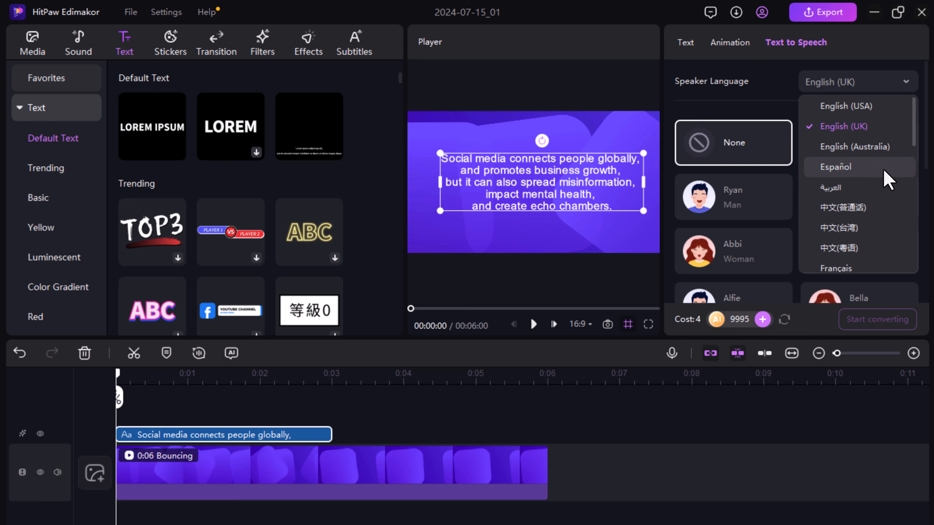
pyautogui.scroll(-1, 885, 174)
pyautogui.scroll(-2, 889, 180)
pyautogui.scroll(-11, 888, 180)
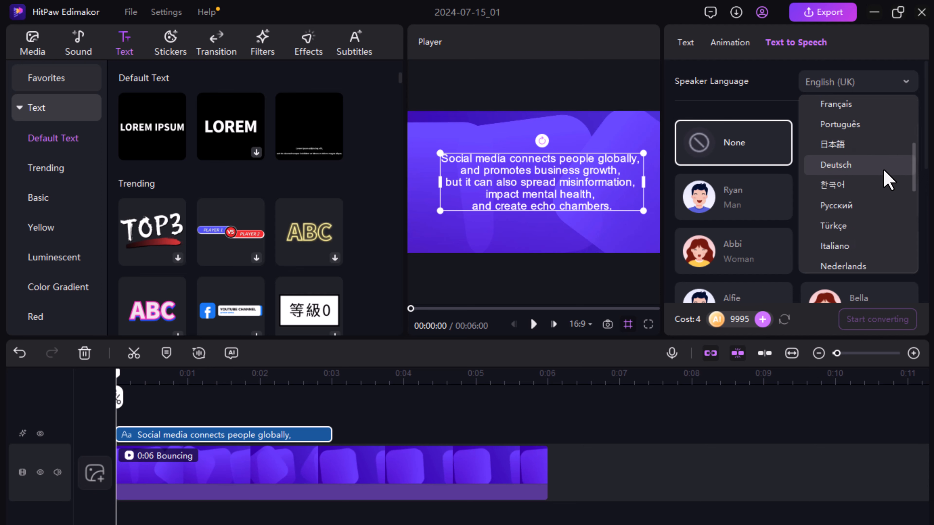
pyautogui.scroll(-5, 887, 178)
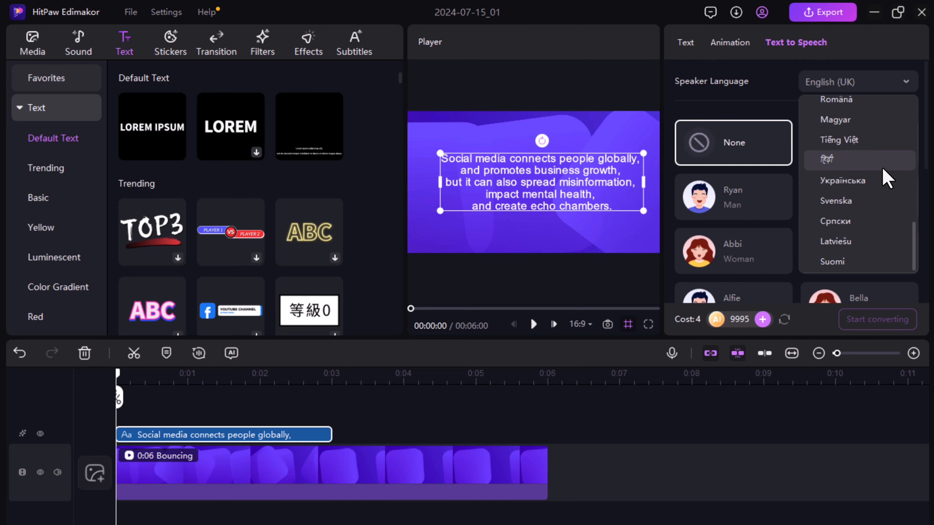
pyautogui.scroll(10, 886, 180)
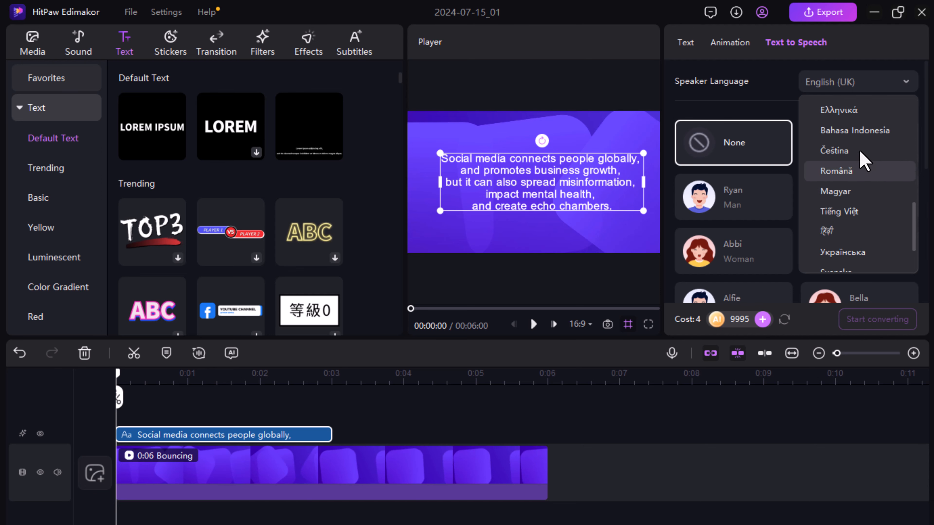
pyautogui.scroll(4, 859, 142)
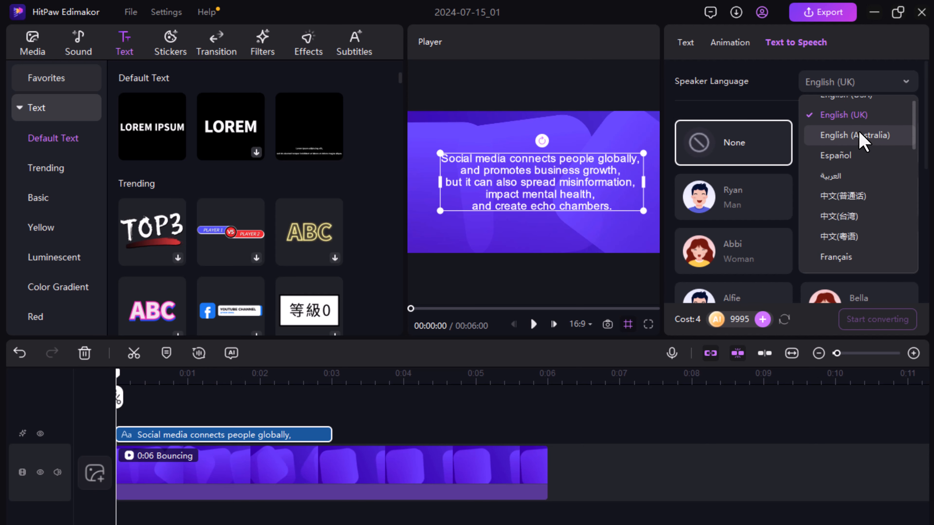
pyautogui.click(865, 117)
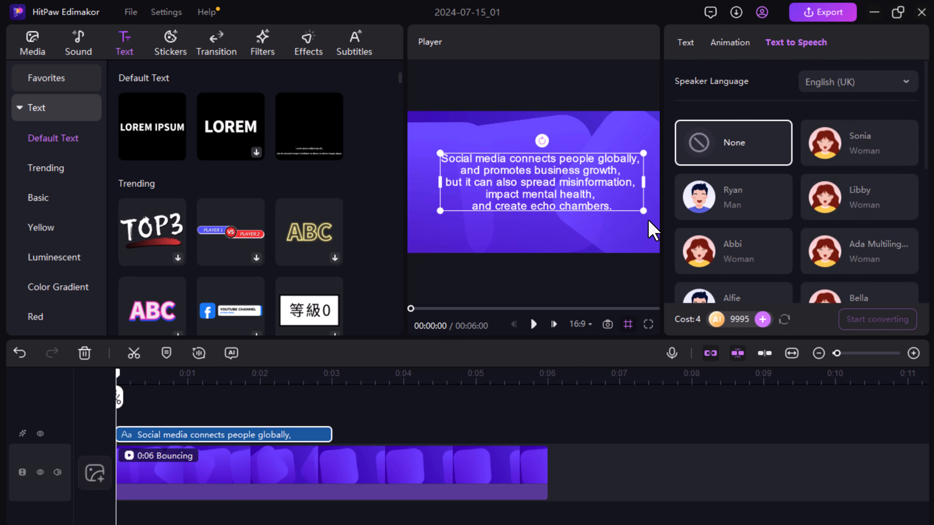
# Preview the Abbi, Alfie and Noah voices and convert the text clip to speech with Noah.
pyautogui.scroll(-2, 809, 211)
pyautogui.click(779, 171)
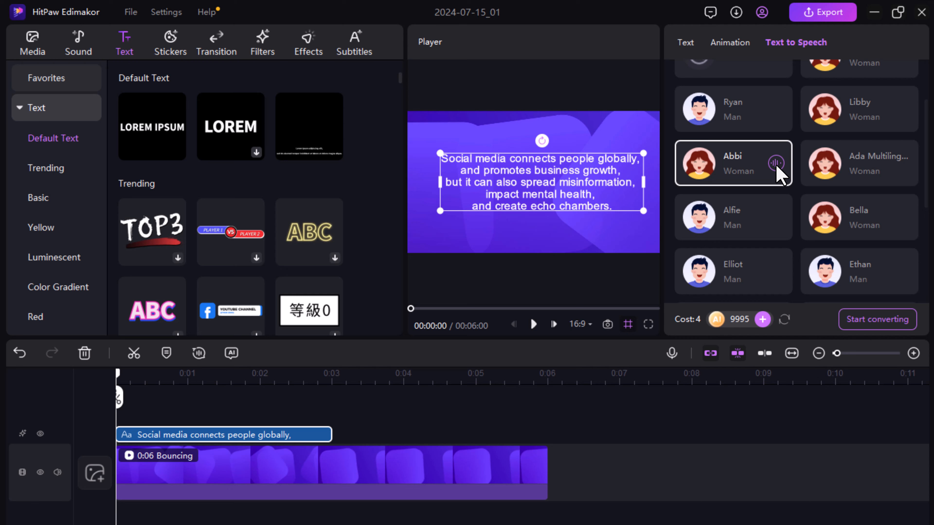
pyautogui.click(776, 217)
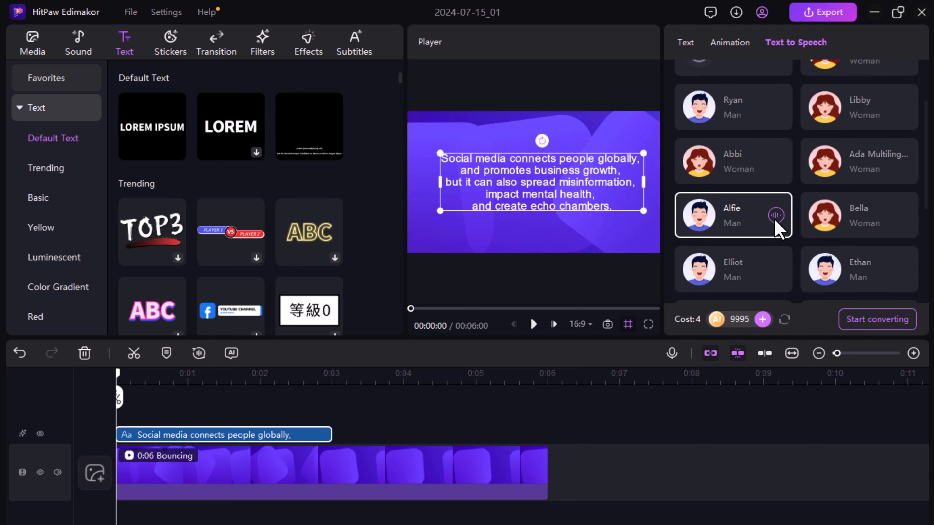
pyautogui.scroll(-2, 775, 222)
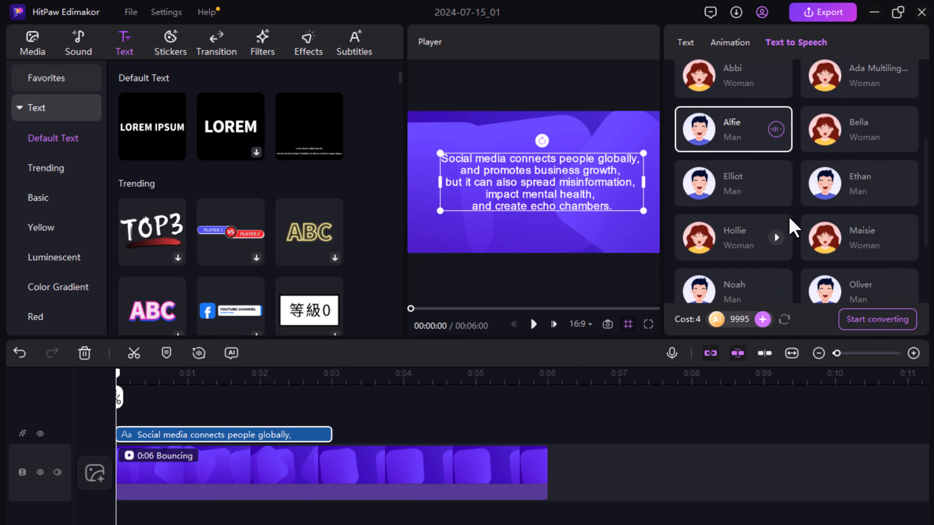
pyautogui.scroll(-2, 793, 228)
pyautogui.click(776, 206)
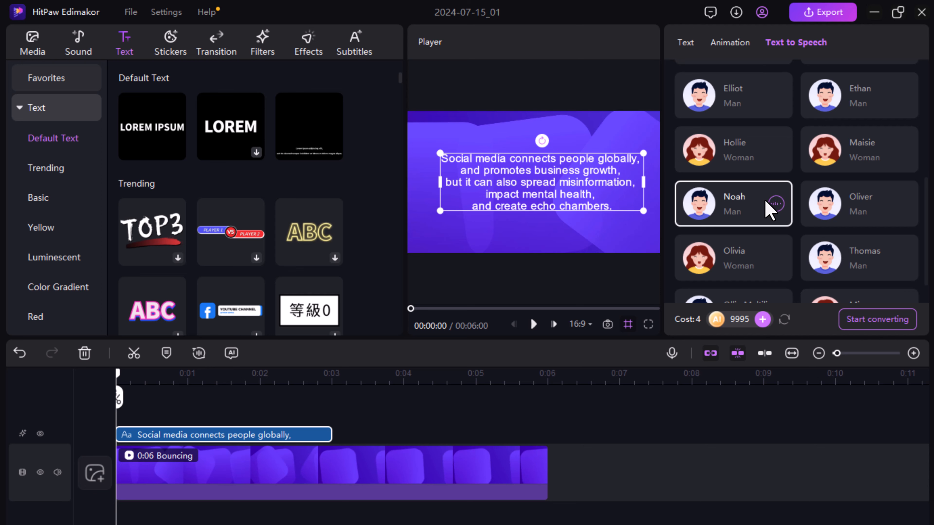
pyautogui.scroll(-1, 769, 209)
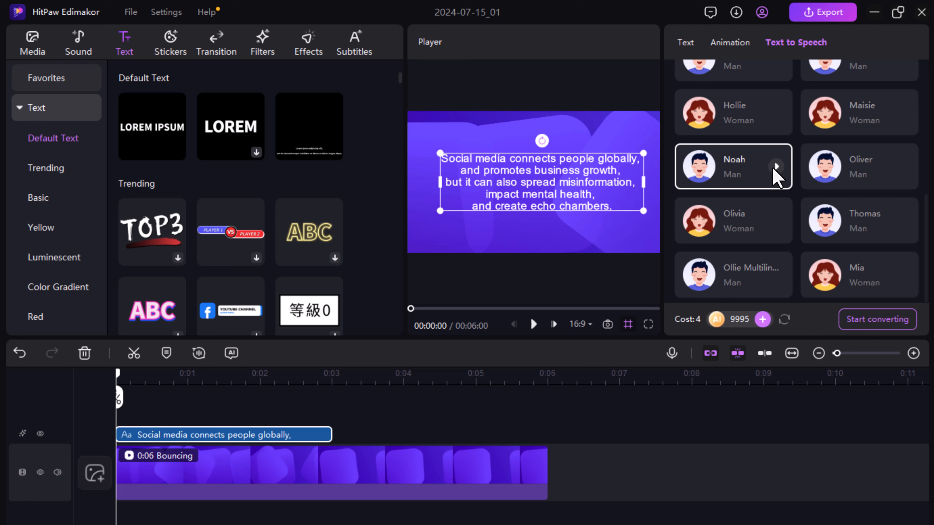
pyautogui.click(880, 323)
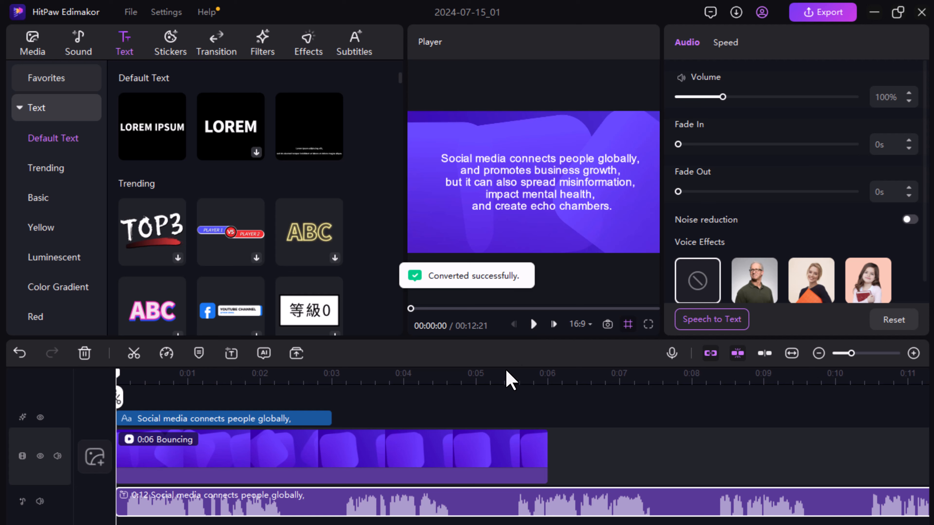
# Extend the text clip to about 7.4 seconds and place a copy of the Bouncing background clip directly after the original.
pyautogui.moveTo(329, 418); pyautogui.dragTo(645, 419)
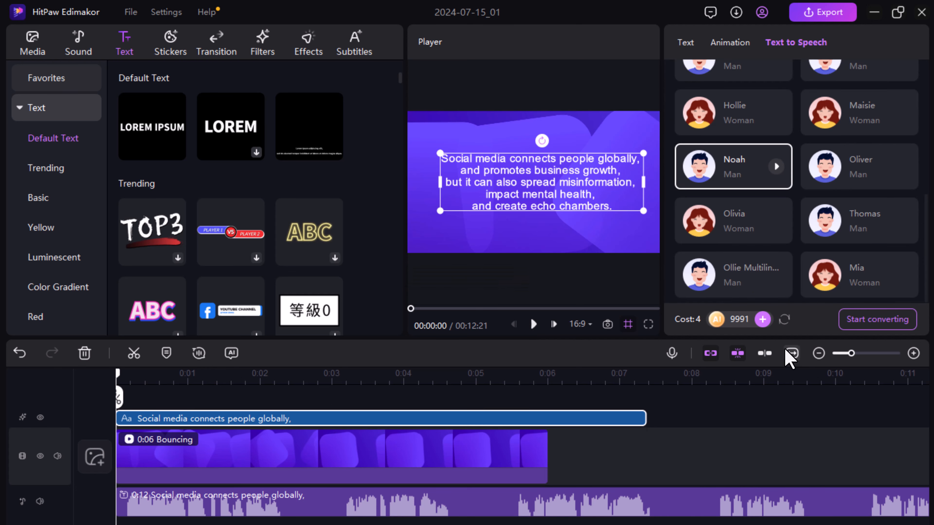
pyautogui.click(818, 353)
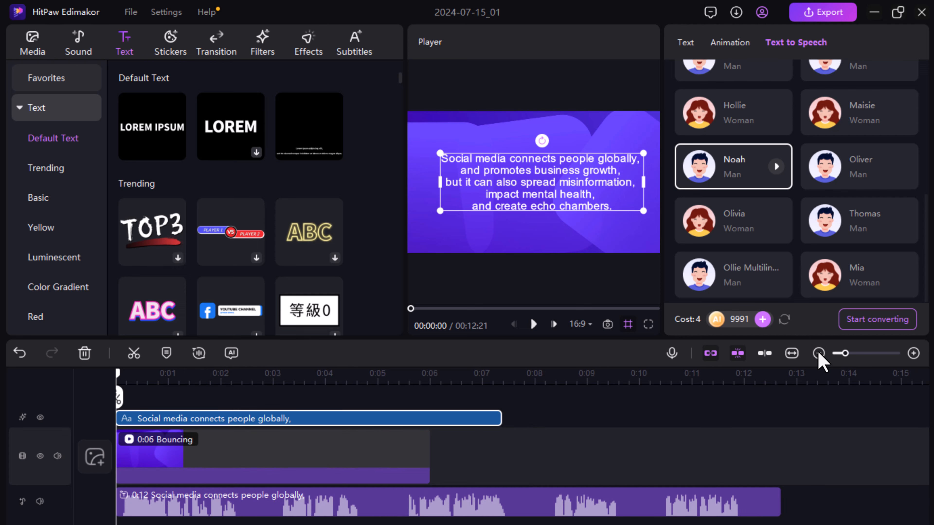
pyautogui.click(427, 461)
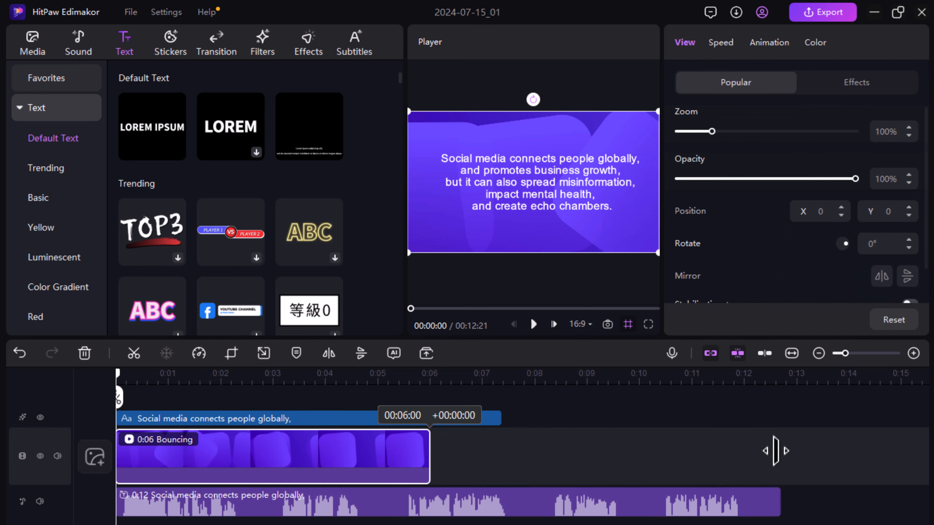
pyautogui.click(541, 463)
pyautogui.click(394, 464)
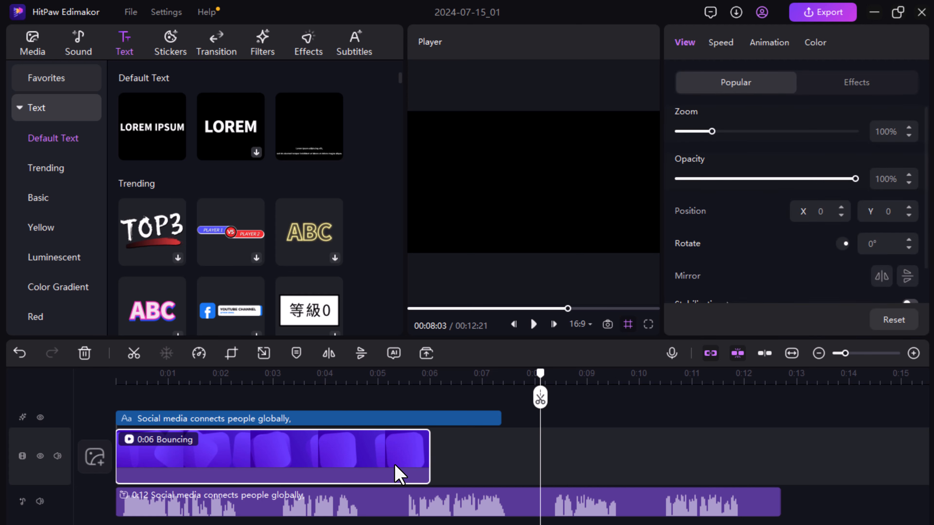
pyautogui.hotkey('ctrl', 'c')
pyautogui.hotkey('ctrl', 'v')
pyautogui.moveTo(573, 450); pyautogui.dragTo(480, 469)
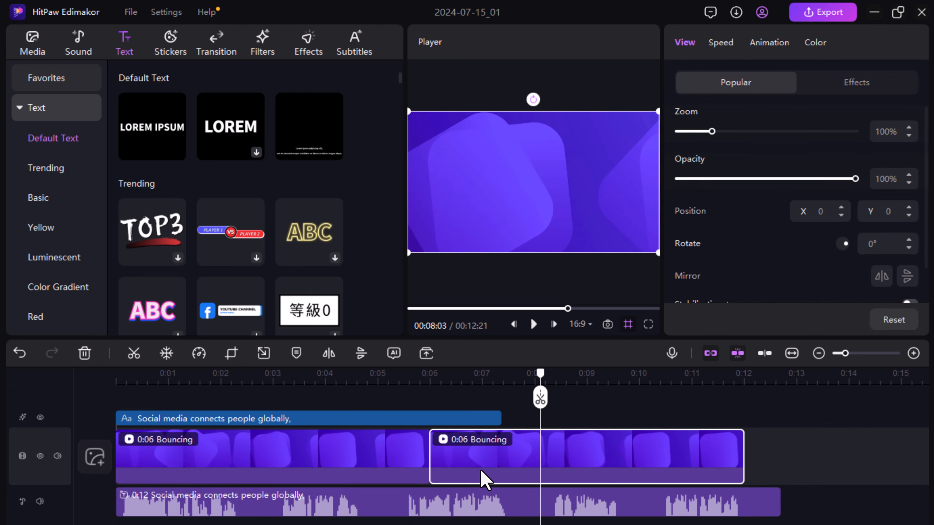
# Match the ends of the text clip and the speech audio to the second background clip's end at 12 seconds.
pyautogui.moveTo(500, 419); pyautogui.dragTo(743, 419)
pyautogui.moveTo(779, 504); pyautogui.dragTo(746, 495)
pyautogui.click(773, 501)
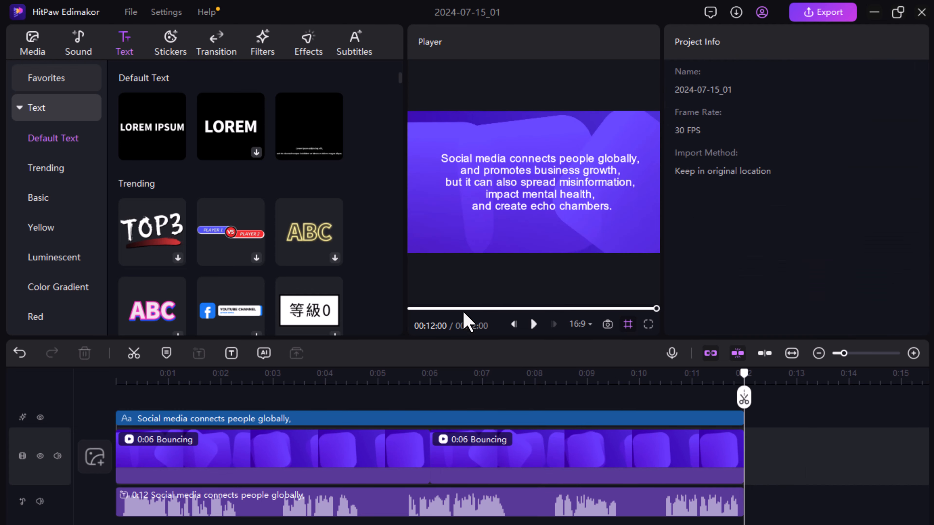
# Set the speech clip's fade in and fade out to 0.3 s, and preview the Woman and Man voice effects before choosing None.
pyautogui.click(427, 309)
pyautogui.click(534, 324)
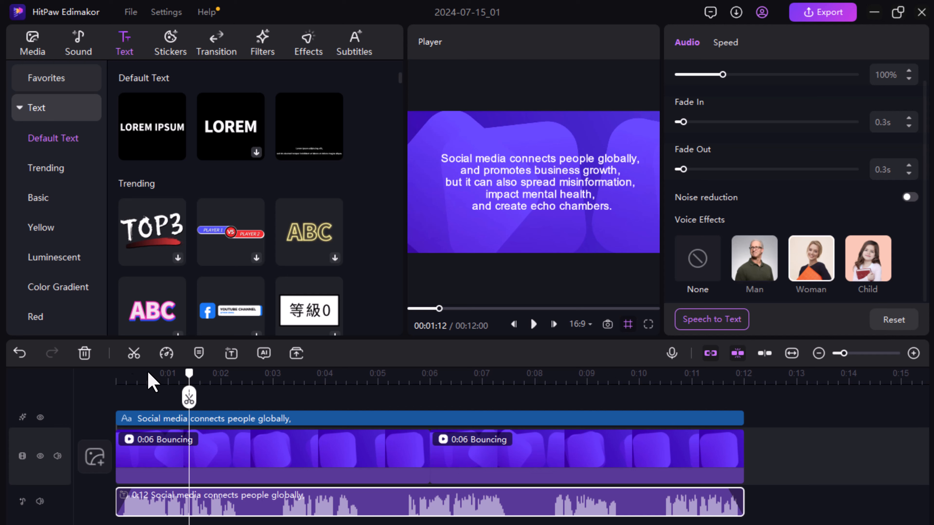
pyautogui.click(140, 376)
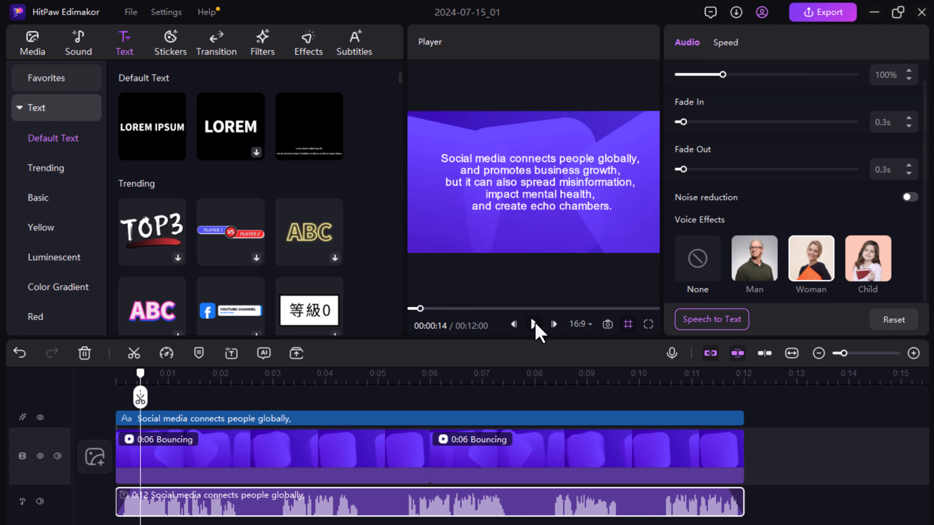
pyautogui.click(534, 323)
pyautogui.click(534, 324)
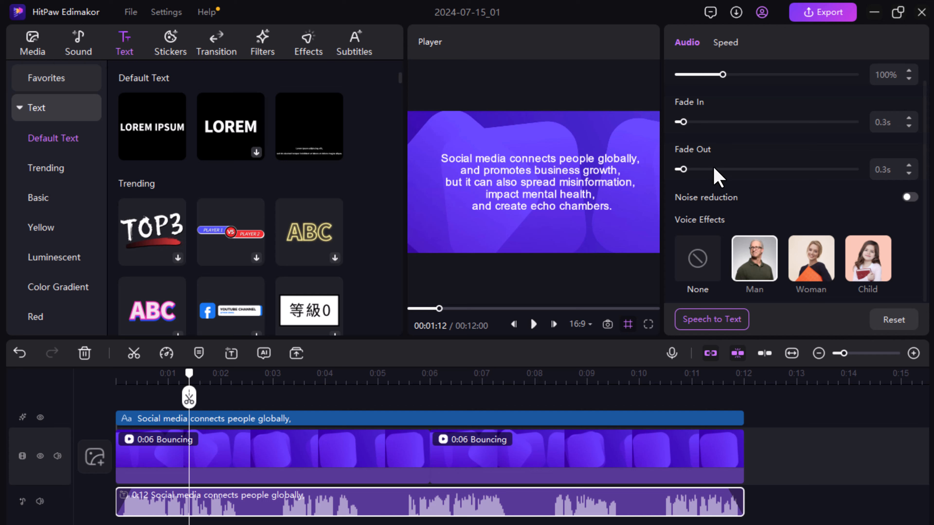
pyautogui.click(710, 264)
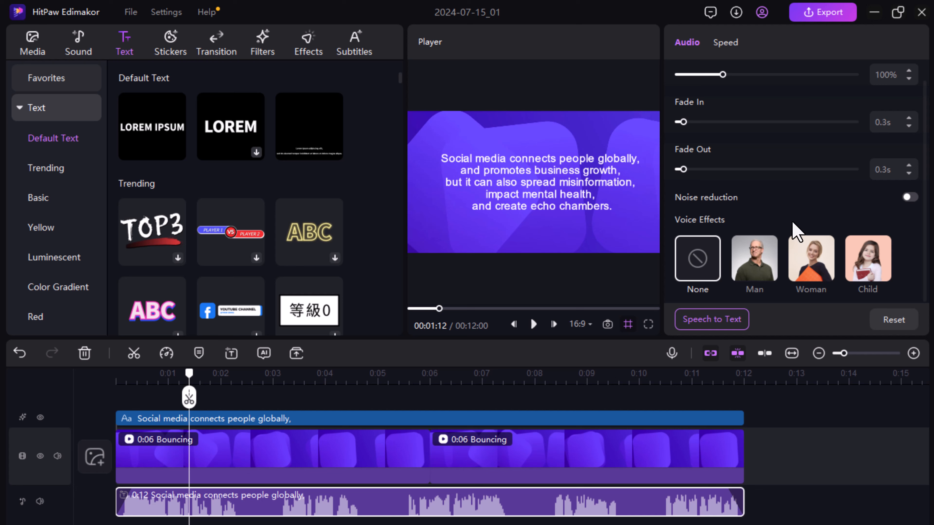
# Try raising the speech clip's speed to 1.2x.
pyautogui.click(725, 43)
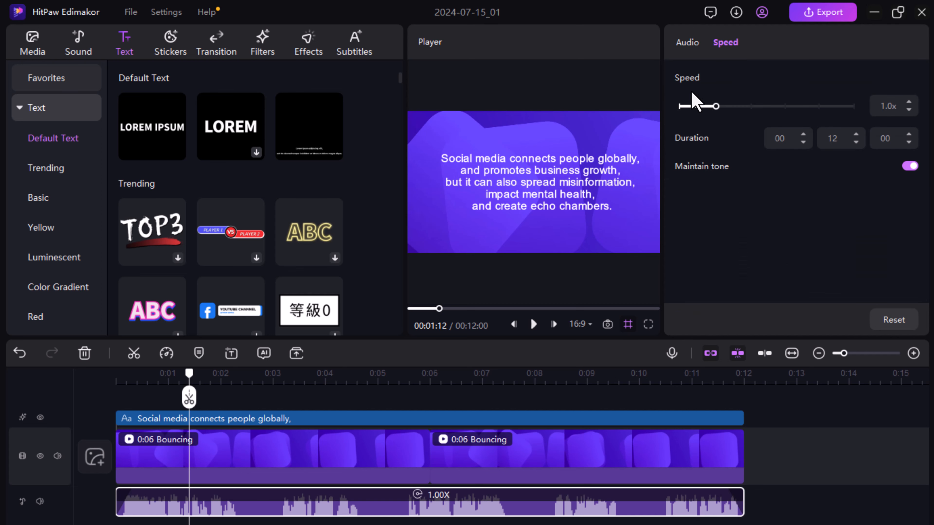
pyautogui.moveTo(717, 107)
pyautogui.mouseDown()
pyautogui.moveTo(704, 107)
pyautogui.moveTo(722, 107)
pyautogui.mouseUp()
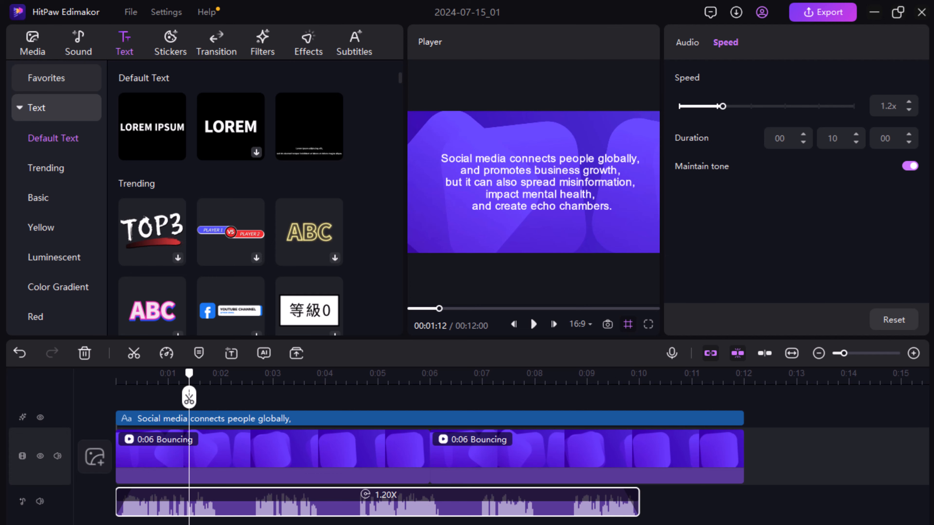
pyautogui.click(698, 45)
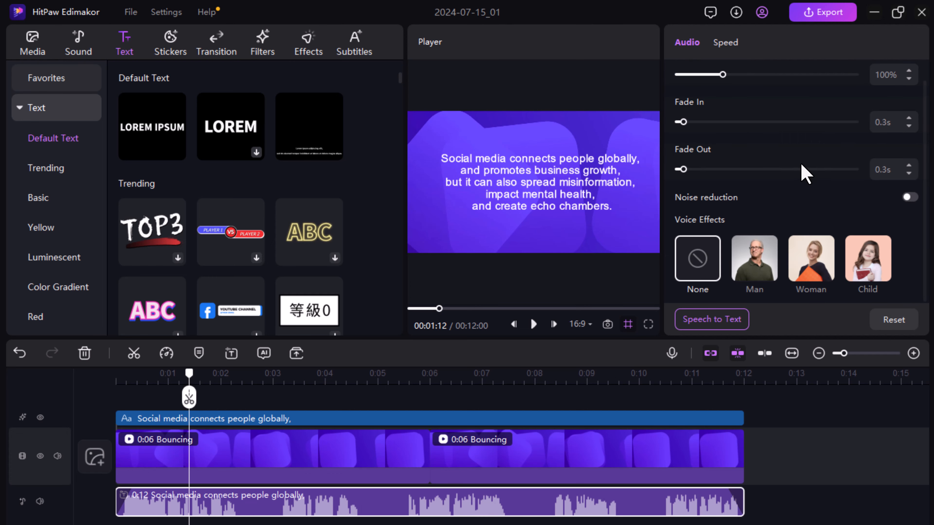
# Export the video as MP4 at 4K resolution with H264 encoding, the Recommended bit rate and 60 fps.
pyautogui.click(834, 21)
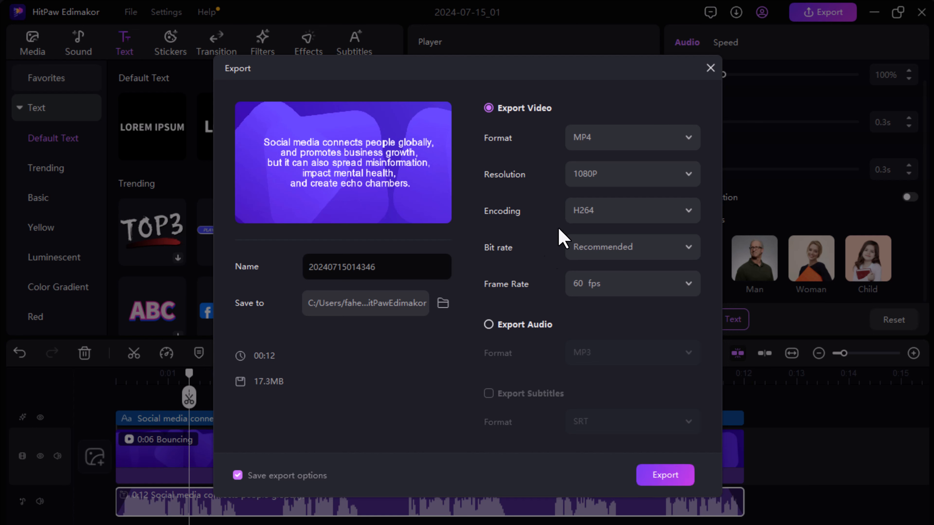
pyautogui.click(647, 175)
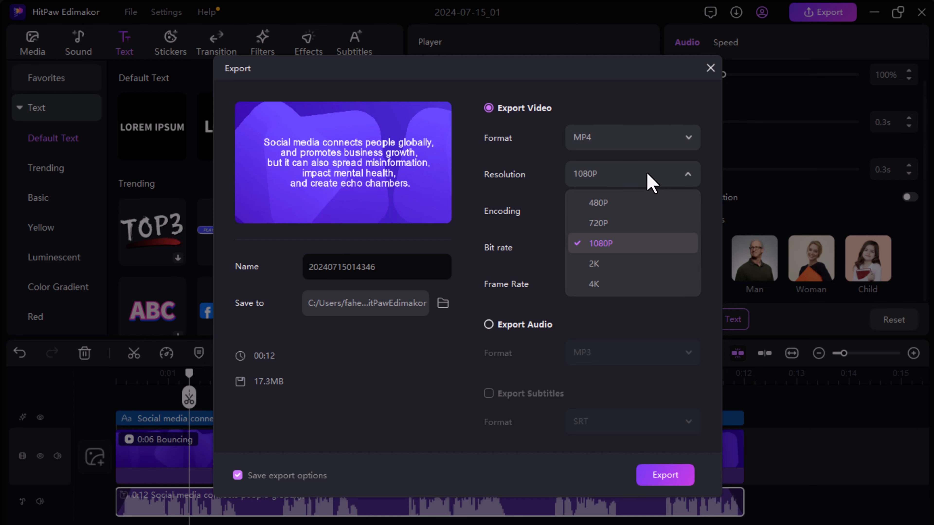
pyautogui.click(639, 283)
pyautogui.click(682, 253)
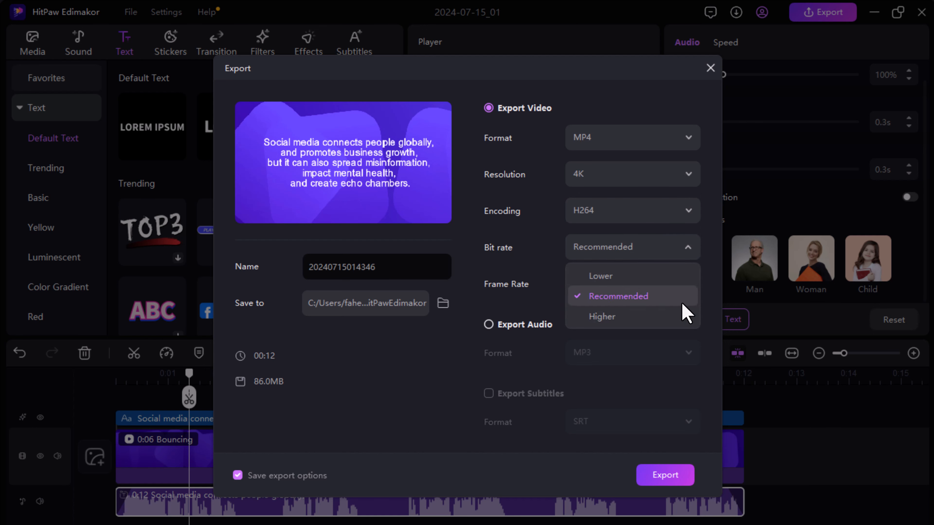
pyautogui.click(713, 264)
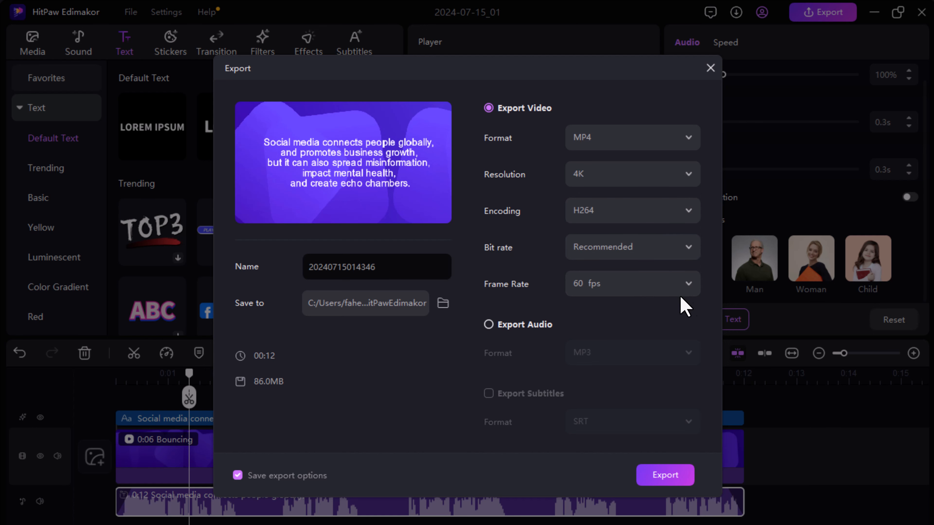
pyautogui.click(679, 287)
pyautogui.click(715, 300)
pyautogui.click(667, 471)
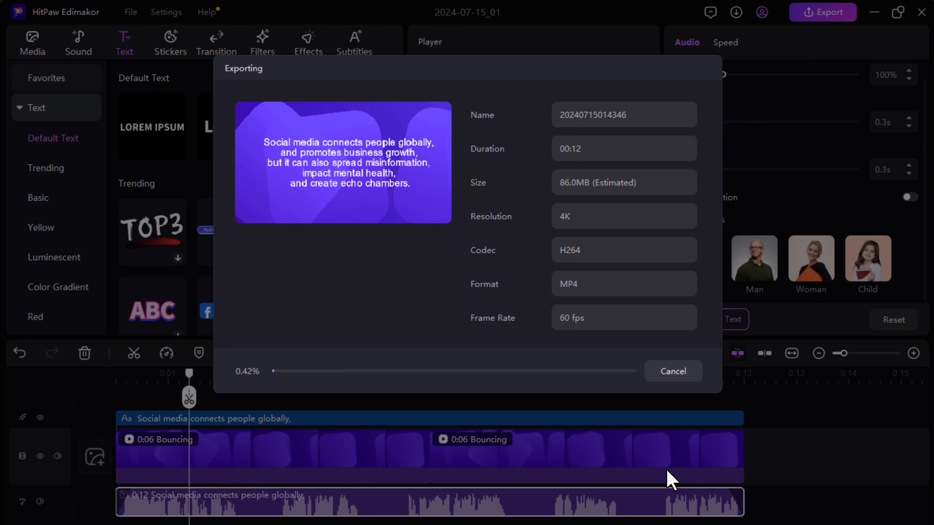